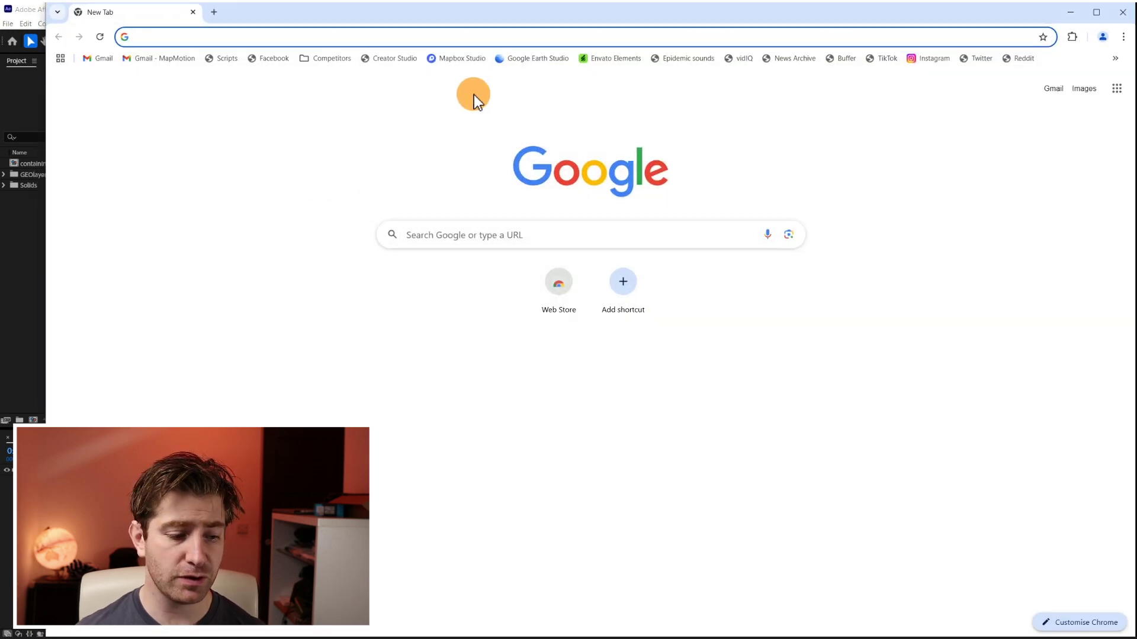
Create a new Mapbox Studio style from the Outdoors classic template and open it for customizing.
click(464, 59)
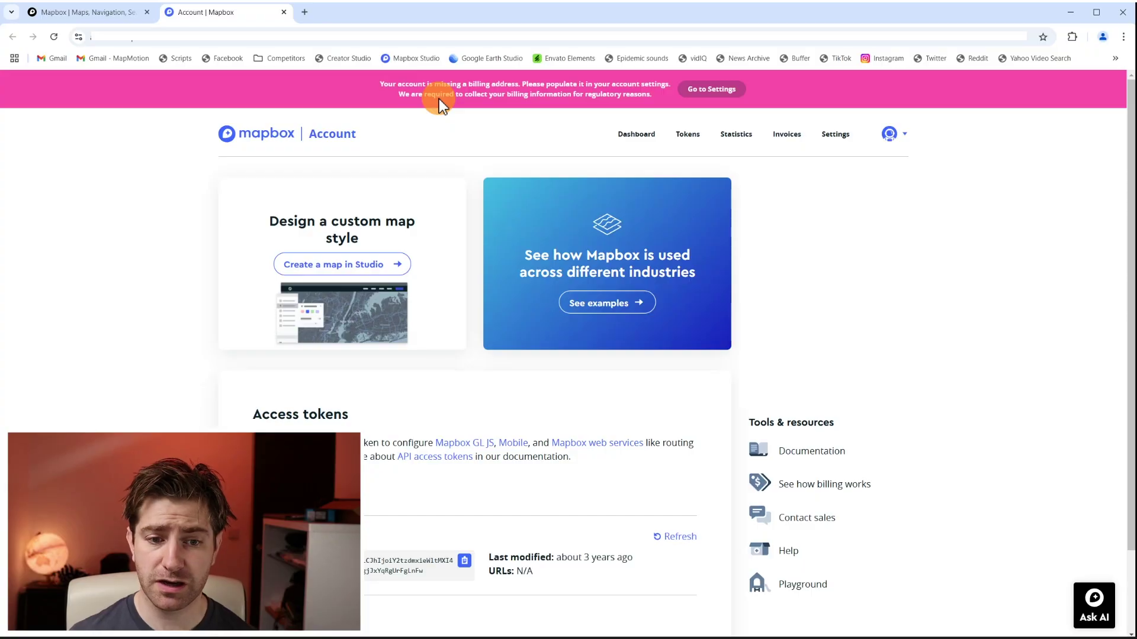
click(350, 266)
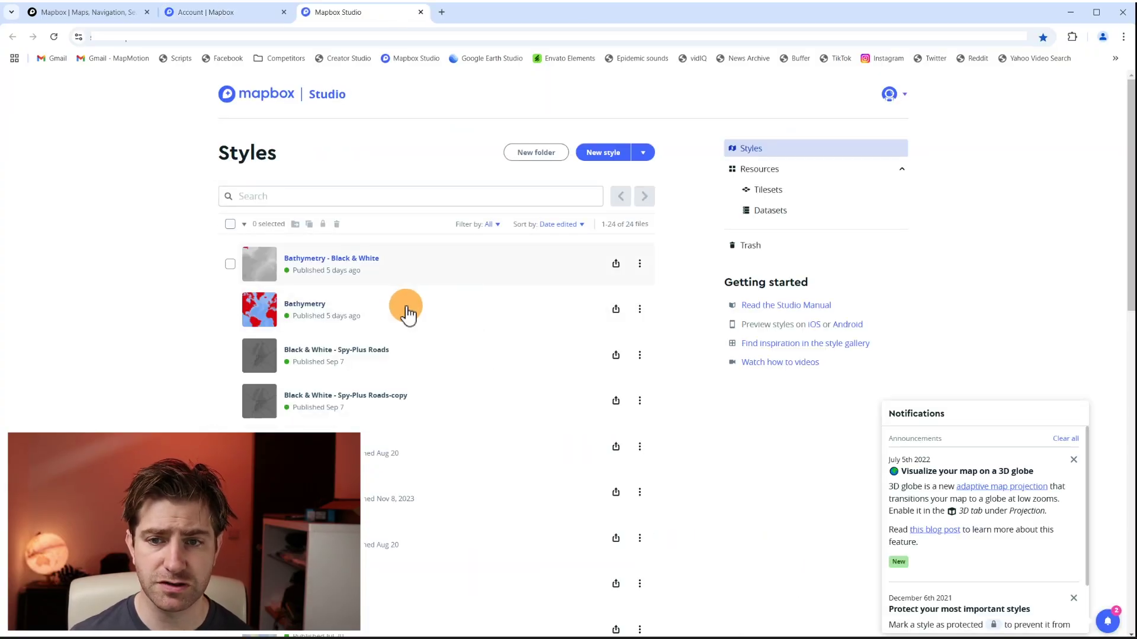
click(642, 153)
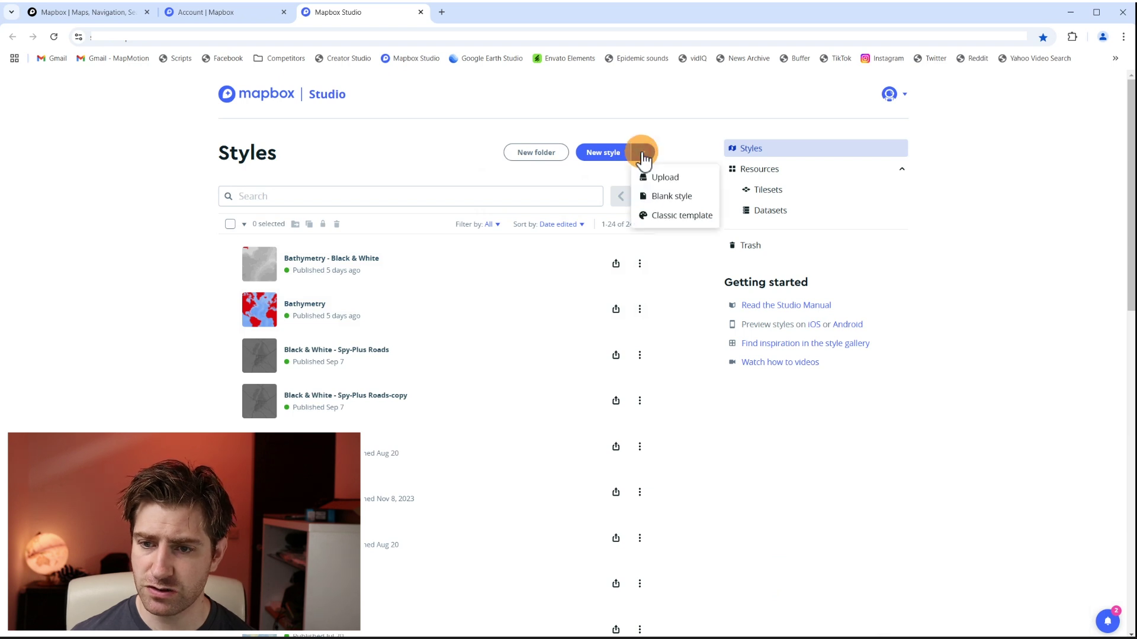
click(673, 215)
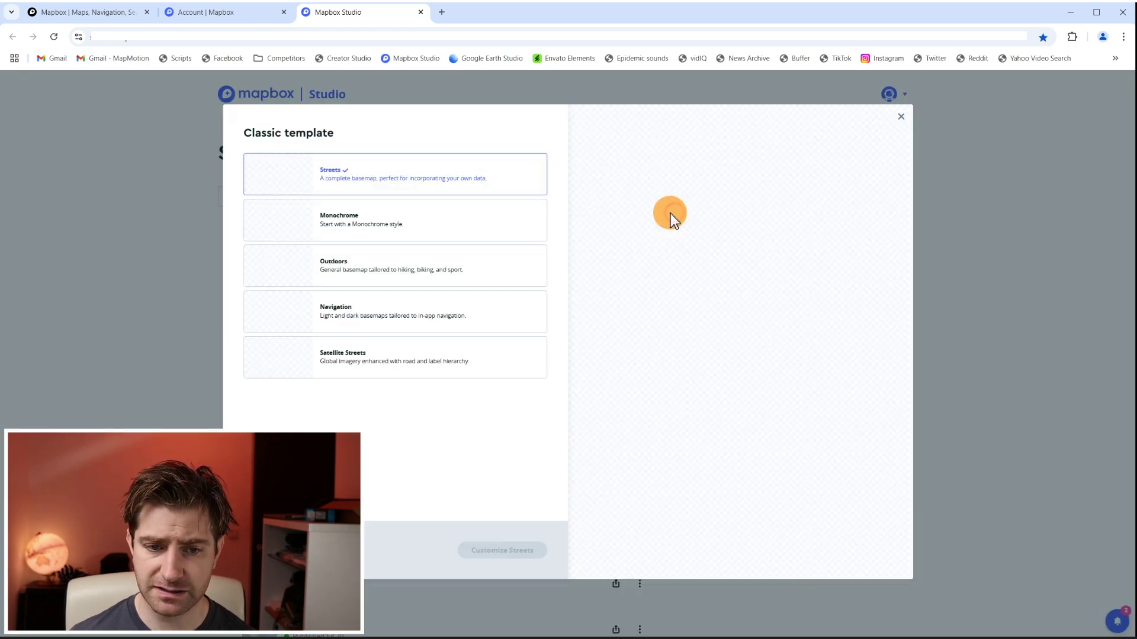
click(378, 261)
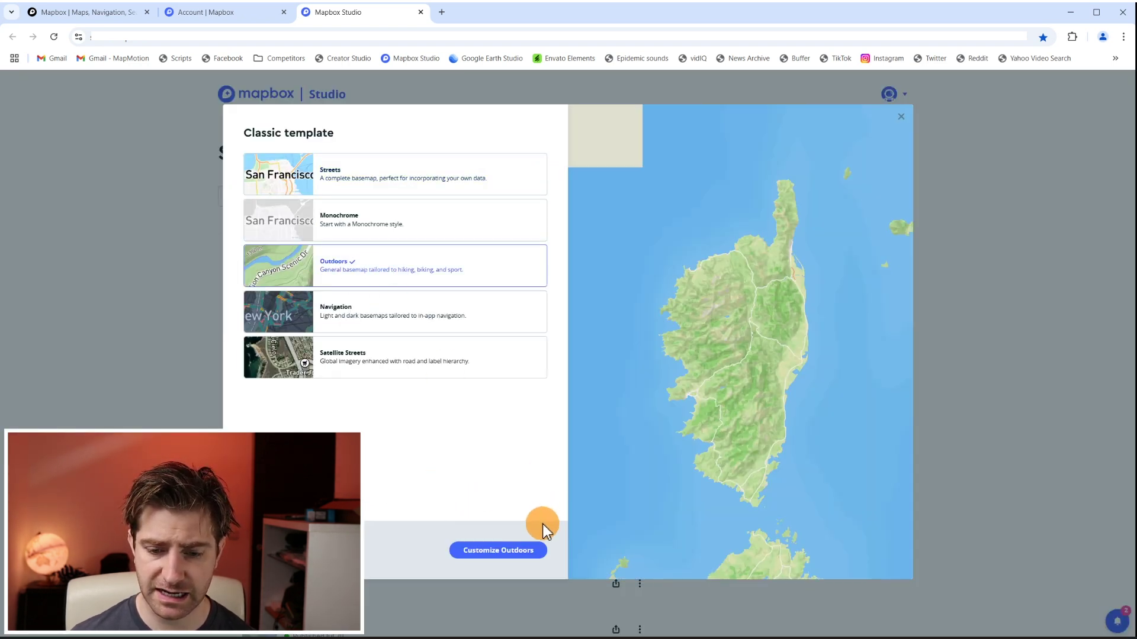
click(520, 551)
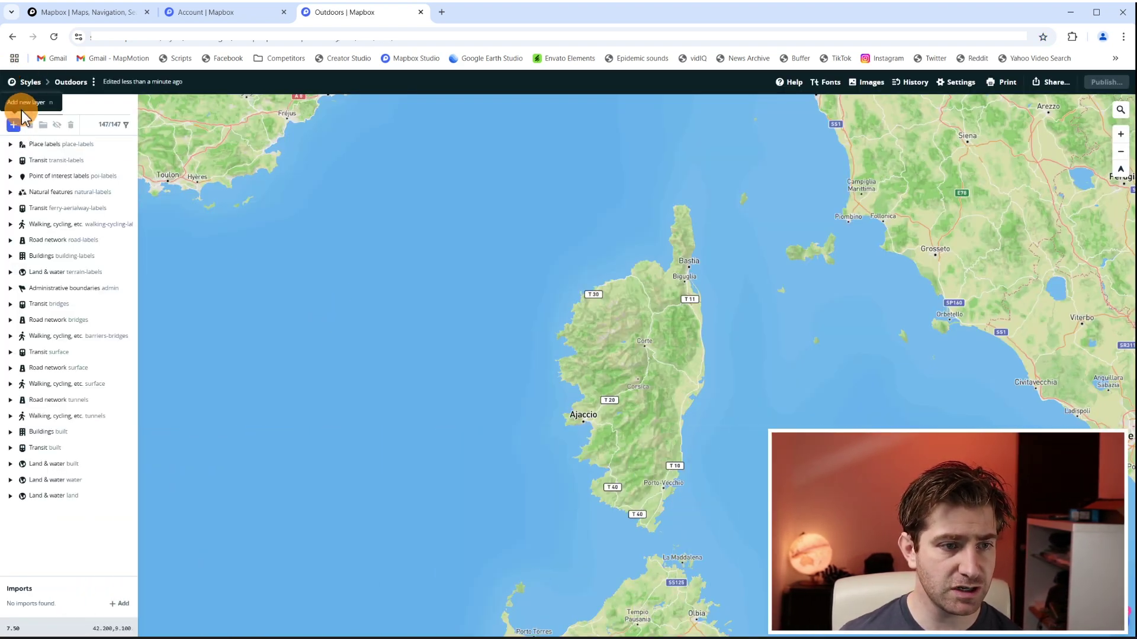
click(18, 104)
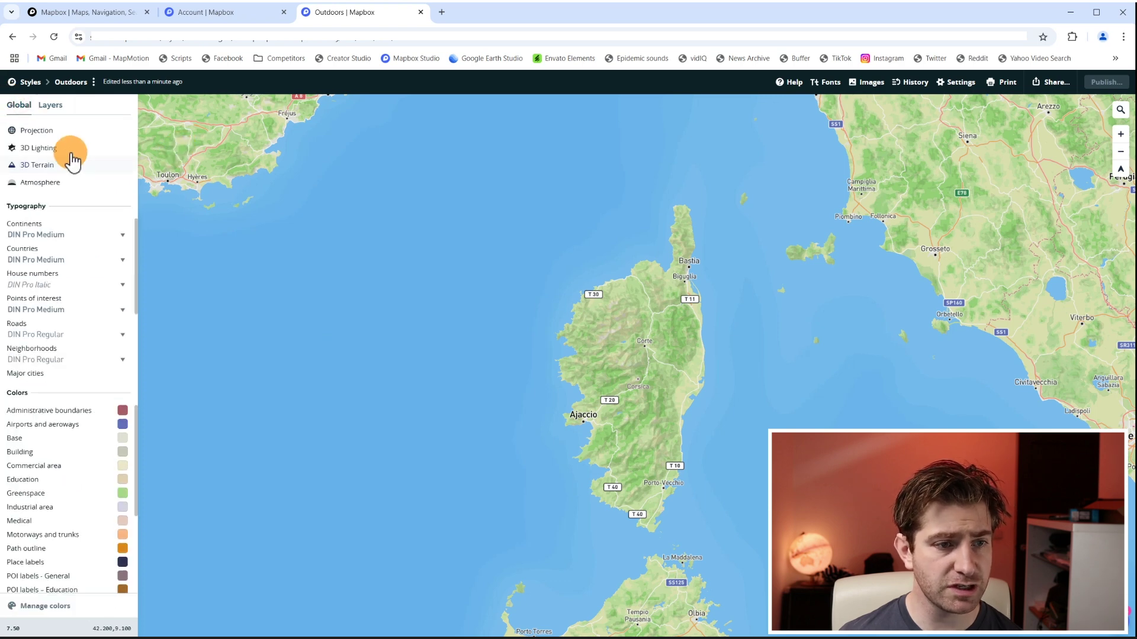
click(45, 132)
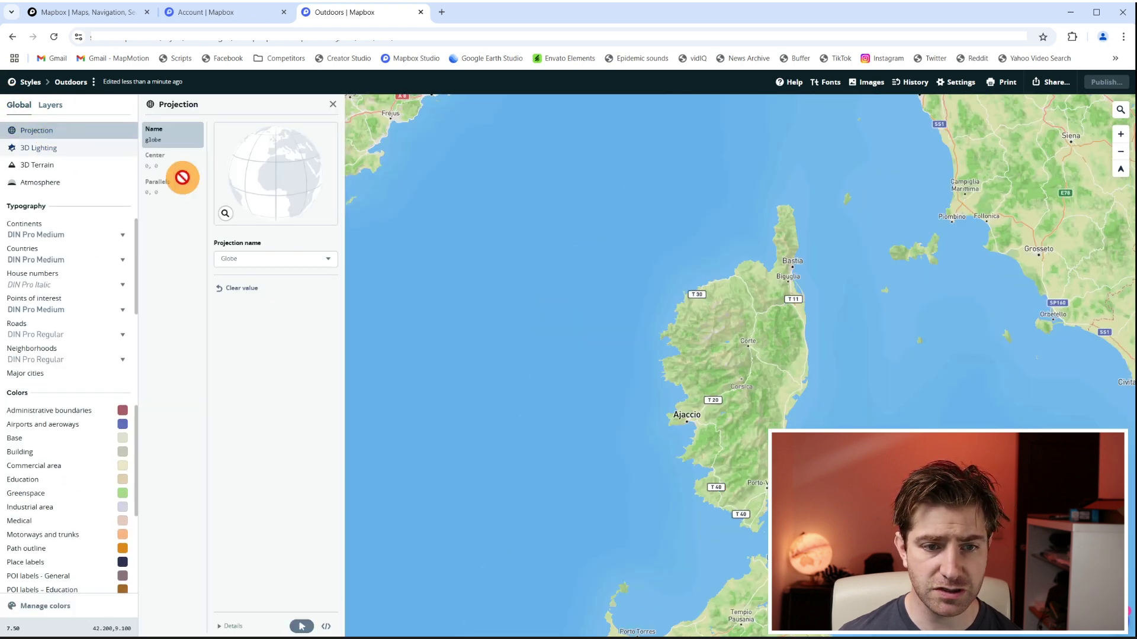
click(276, 265)
scroll(402, 332, down, 3)
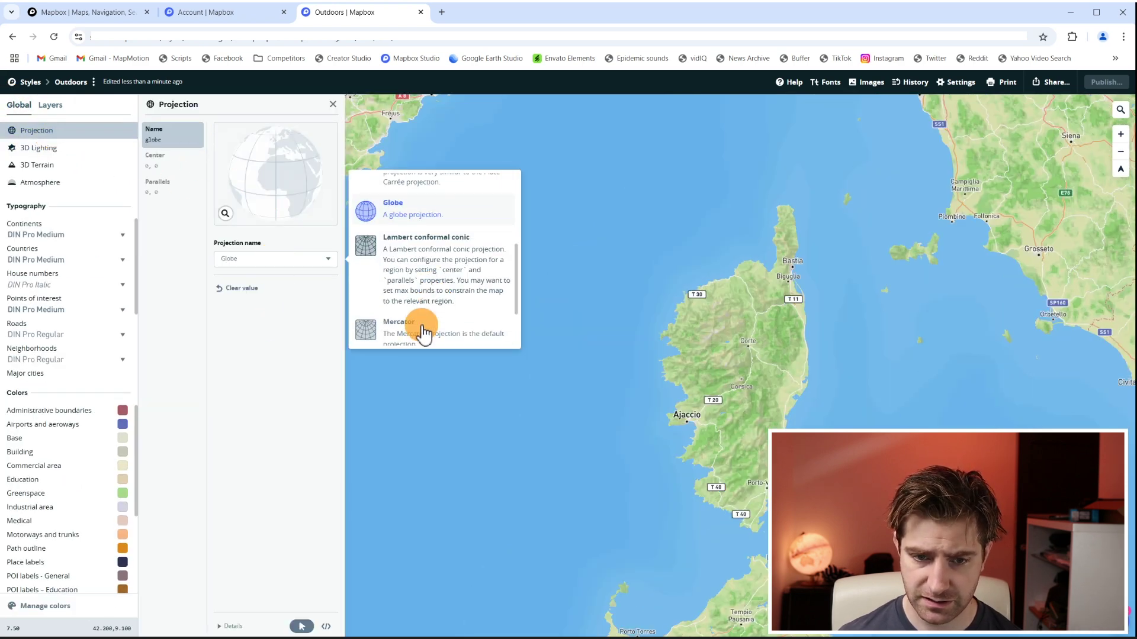
scroll(424, 333, down, 2)
click(51, 104)
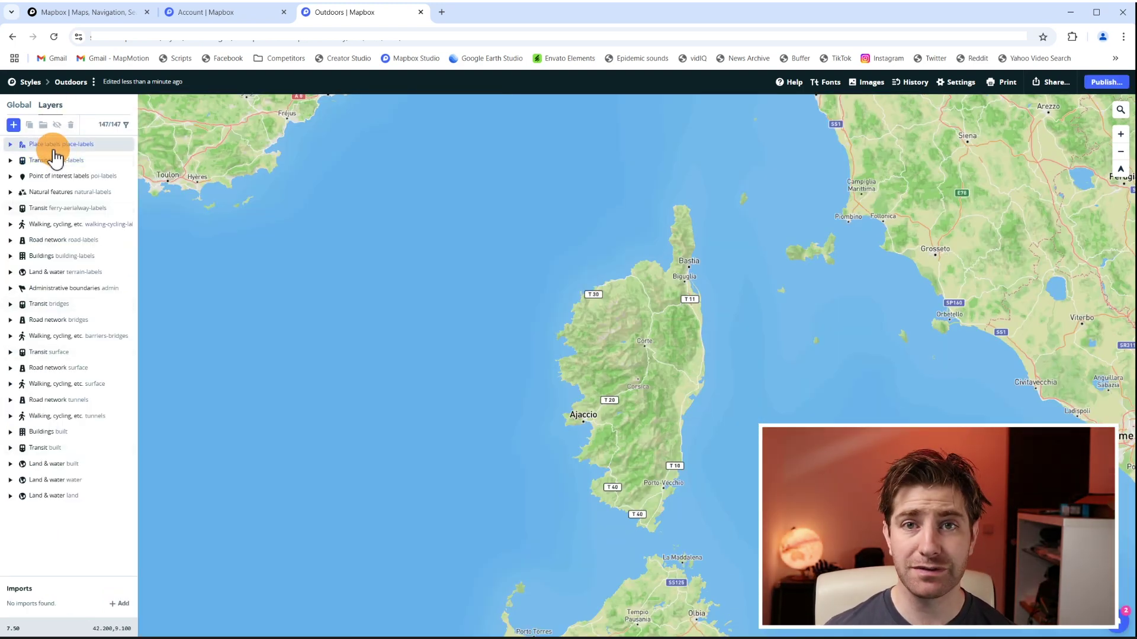
Hide the place labels, point-of-interest labels and natural feature label layers.
click(55, 157)
click(57, 124)
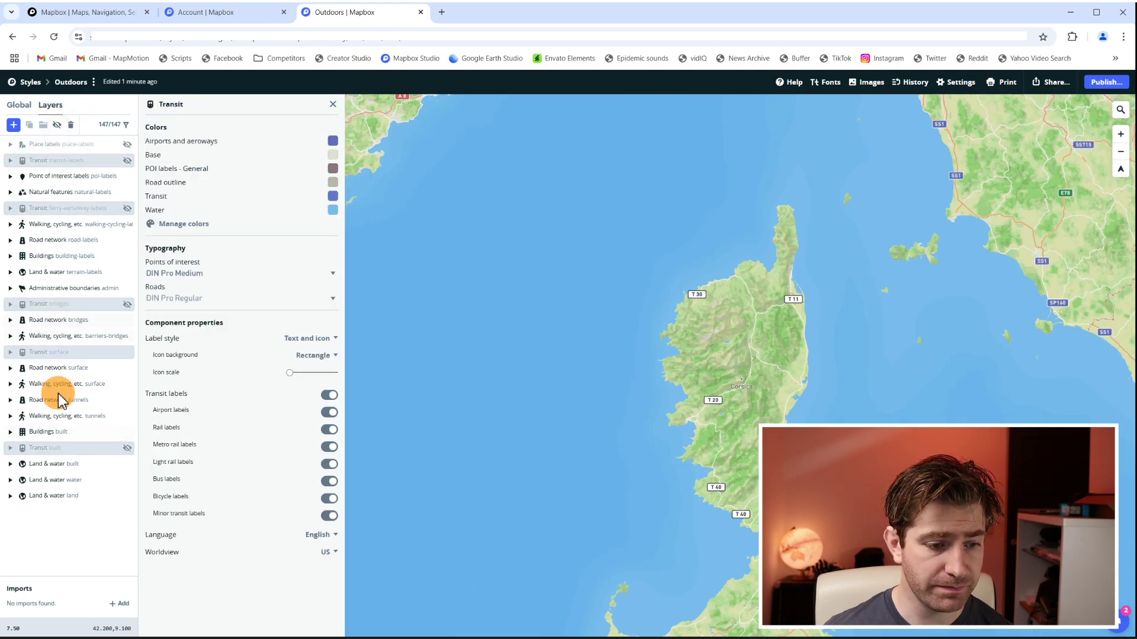
click(75, 464)
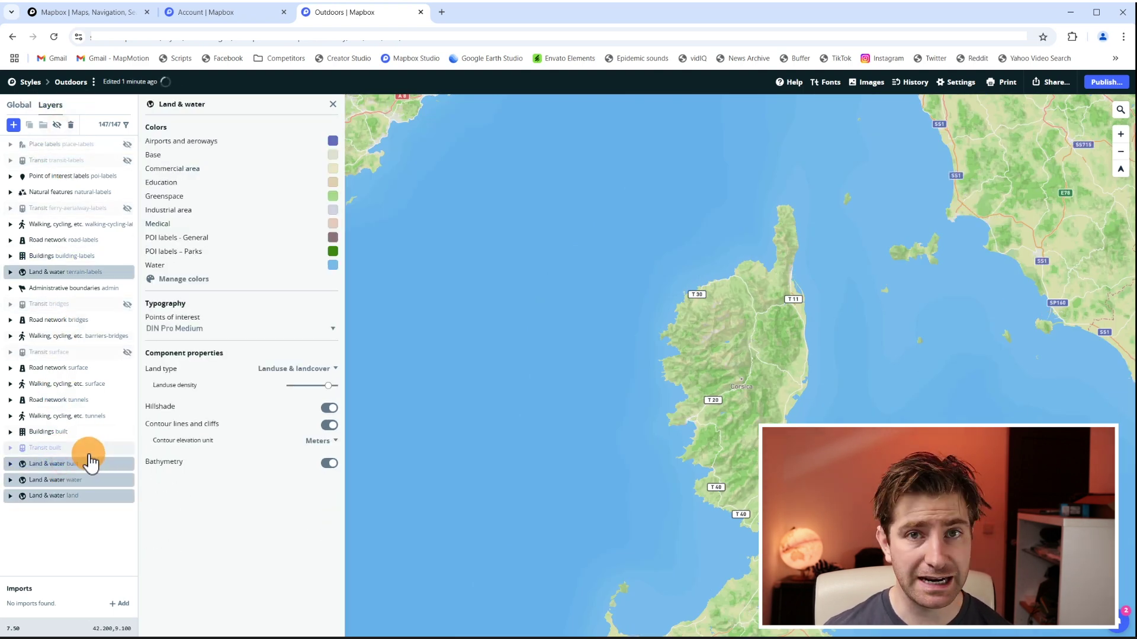
click(59, 176)
click(57, 125)
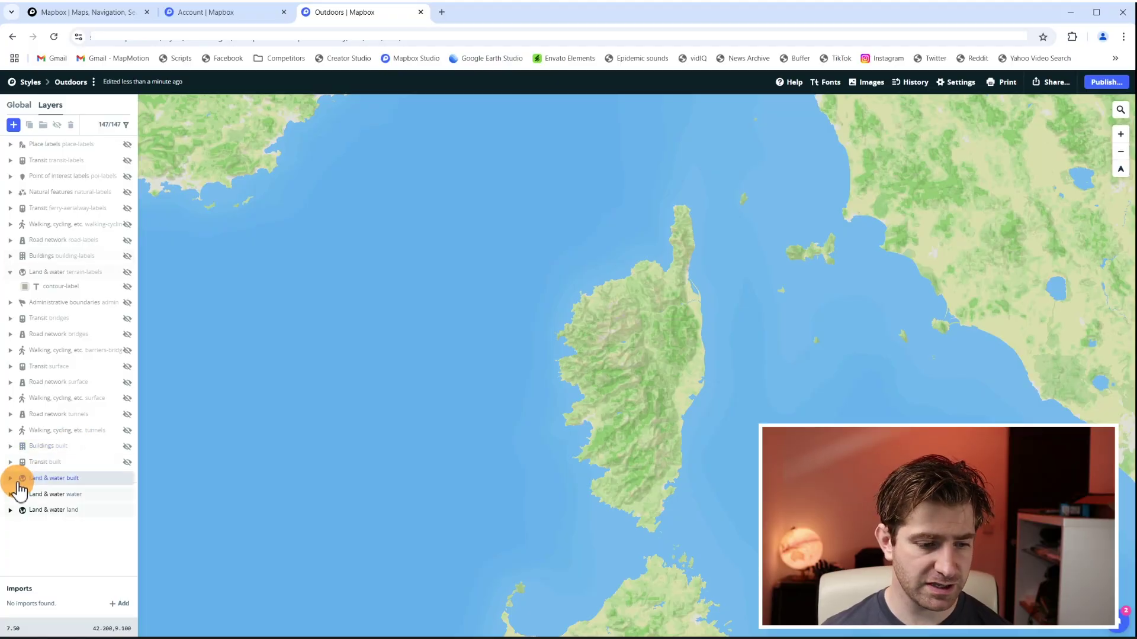
Hide the land-structure line and polygon layers.
click(10, 479)
click(63, 471)
click(65, 485)
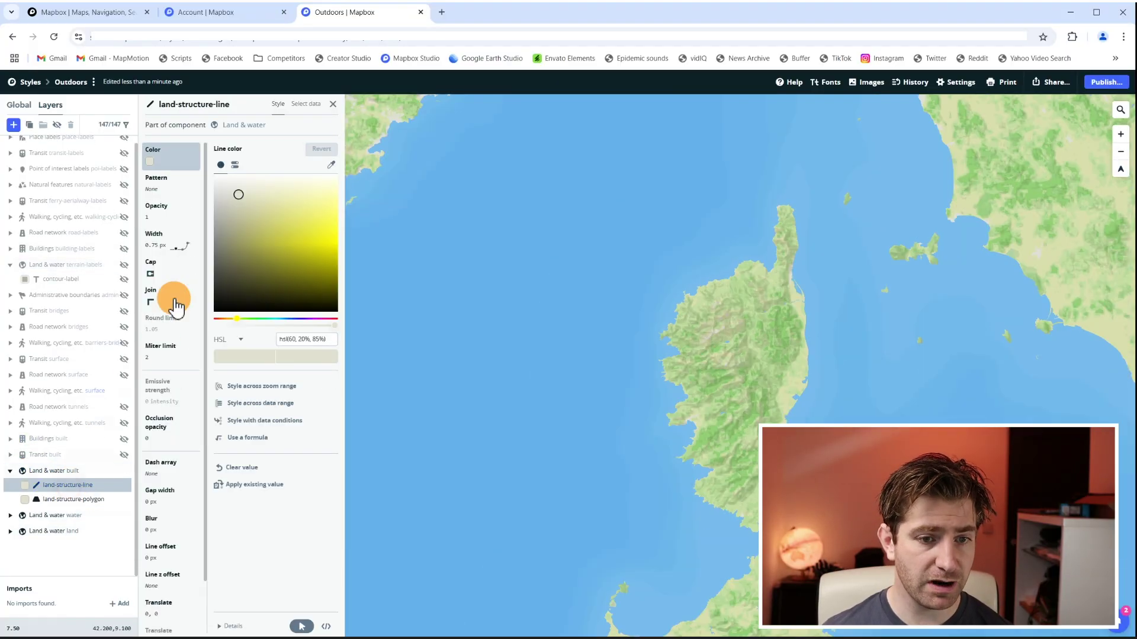
click(185, 156)
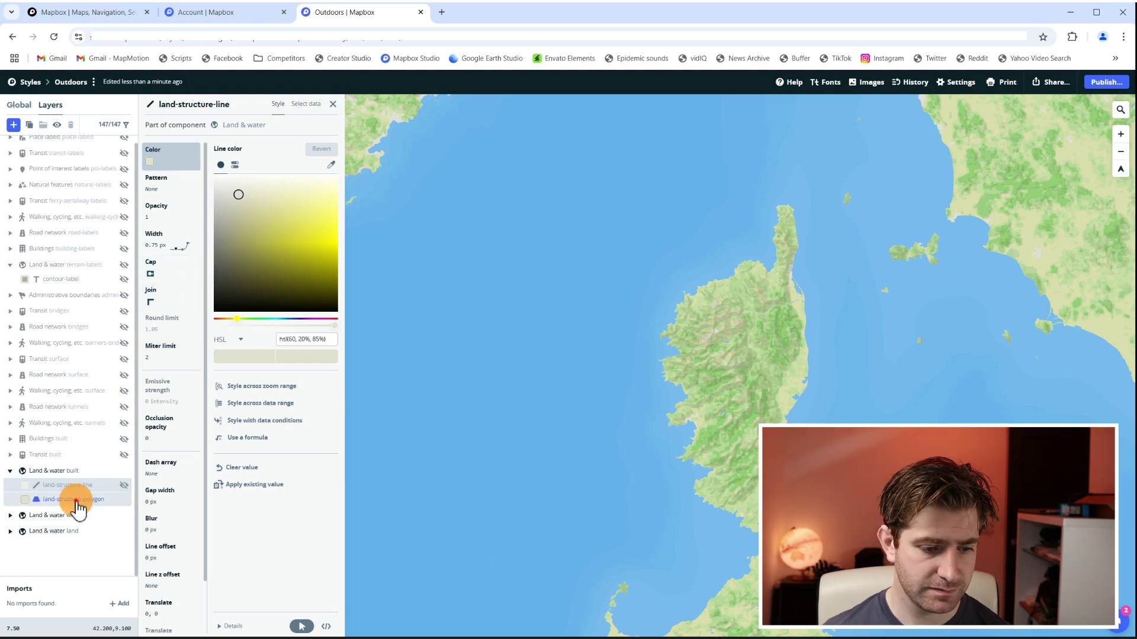
Hide the water, waterway and water shadow layers, undoing the last layer change.
click(12, 516)
click(56, 444)
click(50, 472)
click(57, 124)
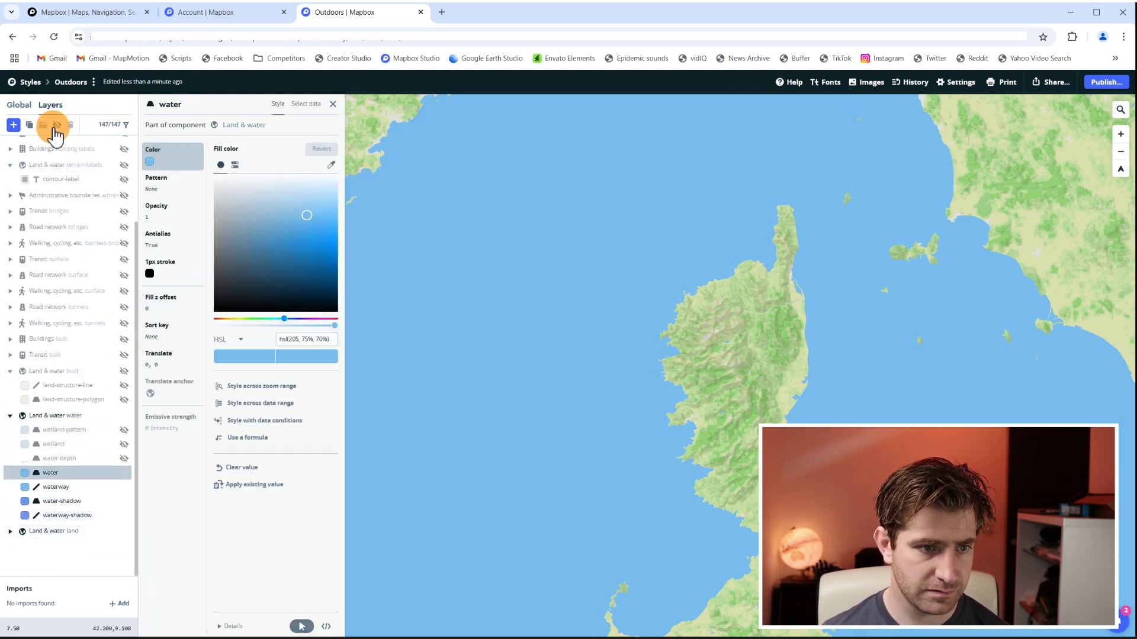
click(56, 486)
click(62, 501)
key(ctrl+z)
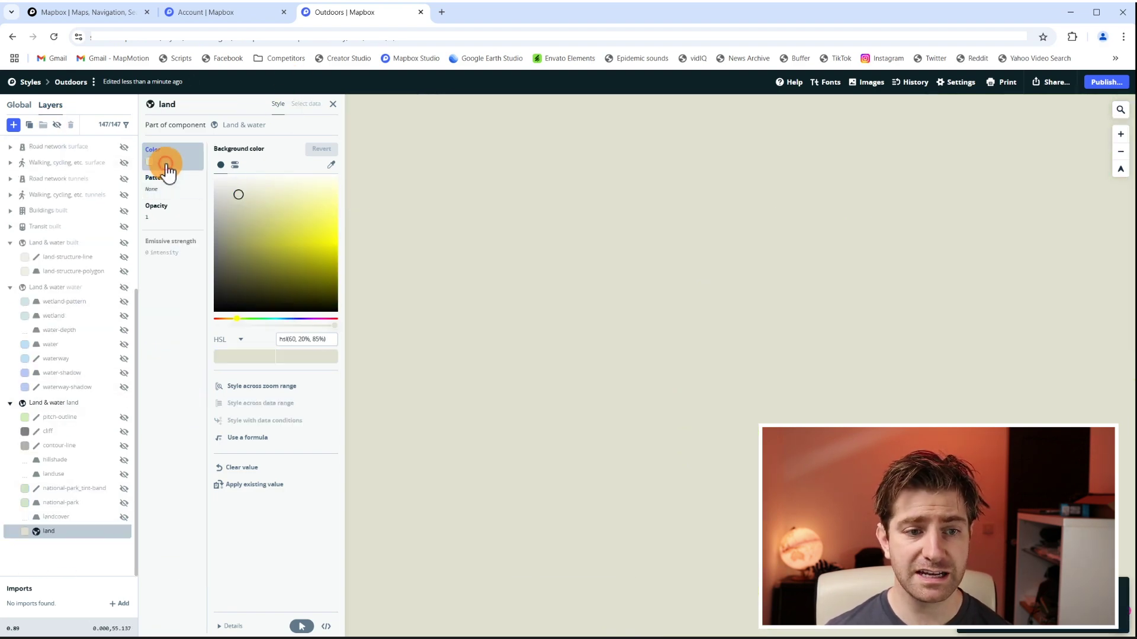
Set the base land colour to bright red, hsl(360, 100%, 44%).
drag(325, 323, 345, 322)
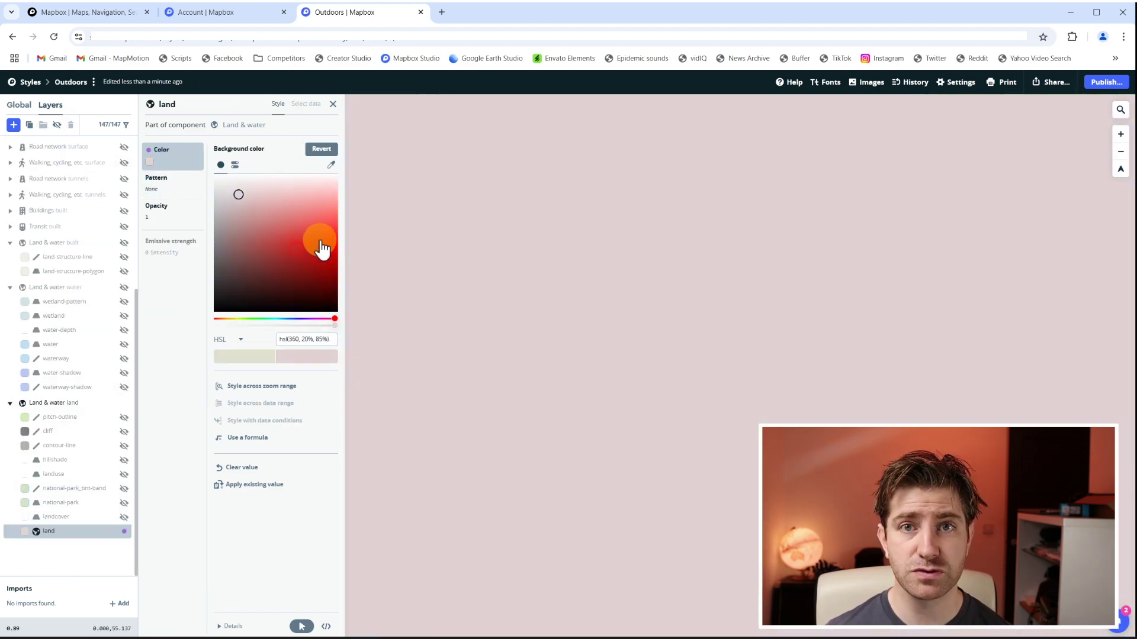
drag(320, 246, 351, 251)
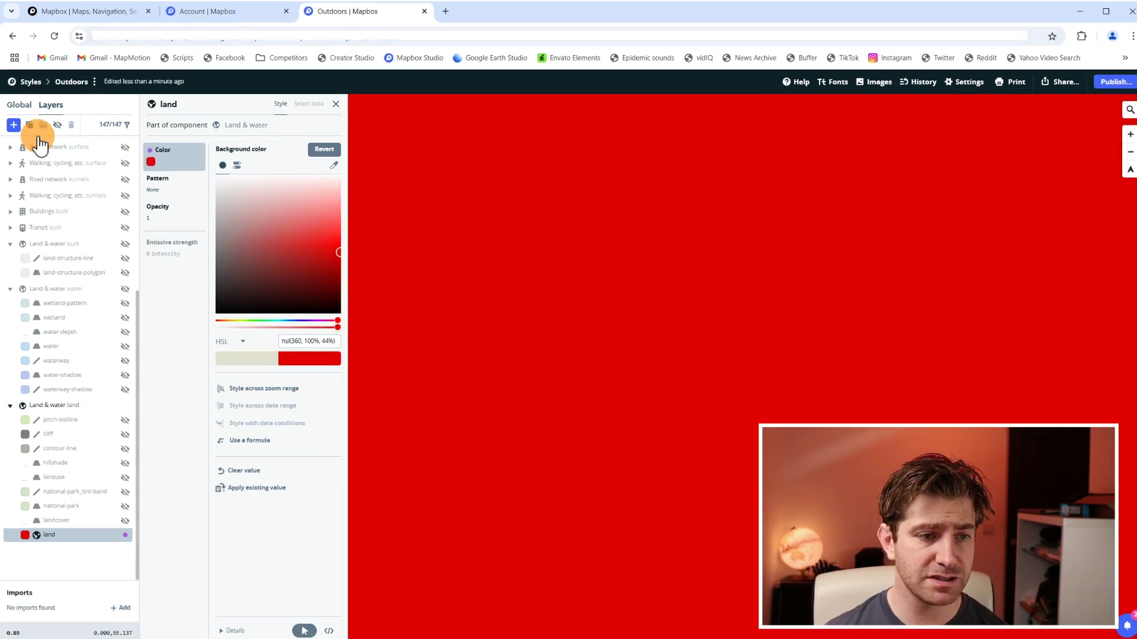
click(13, 125)
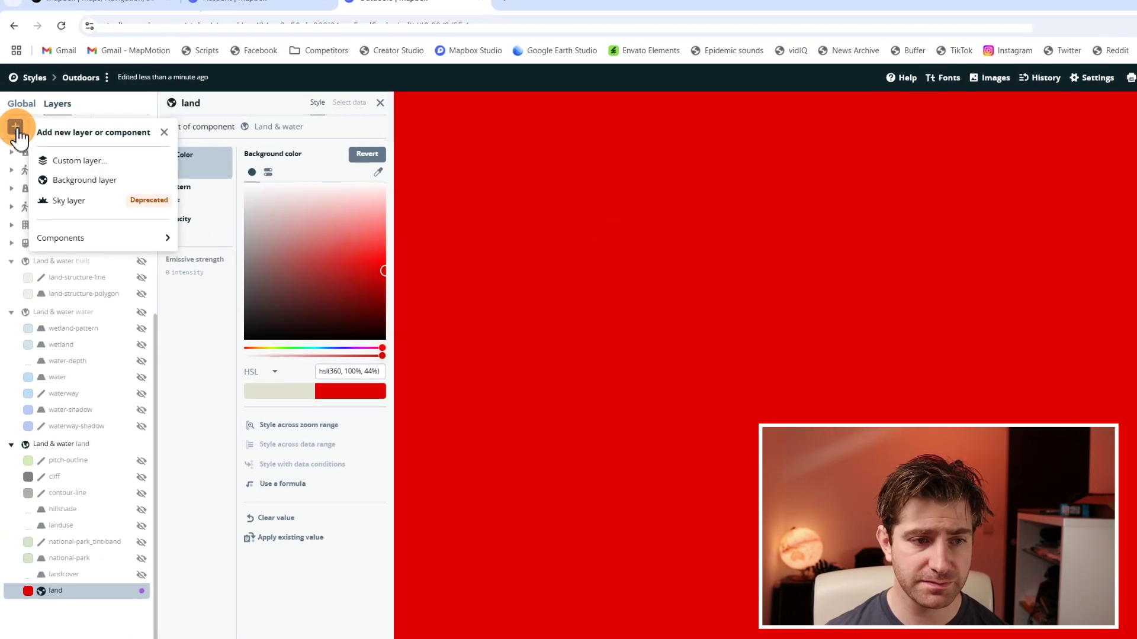
Add a custom 'depth' layer from Mapbox Bathymetry v2, filling the oceans black.
click(95, 163)
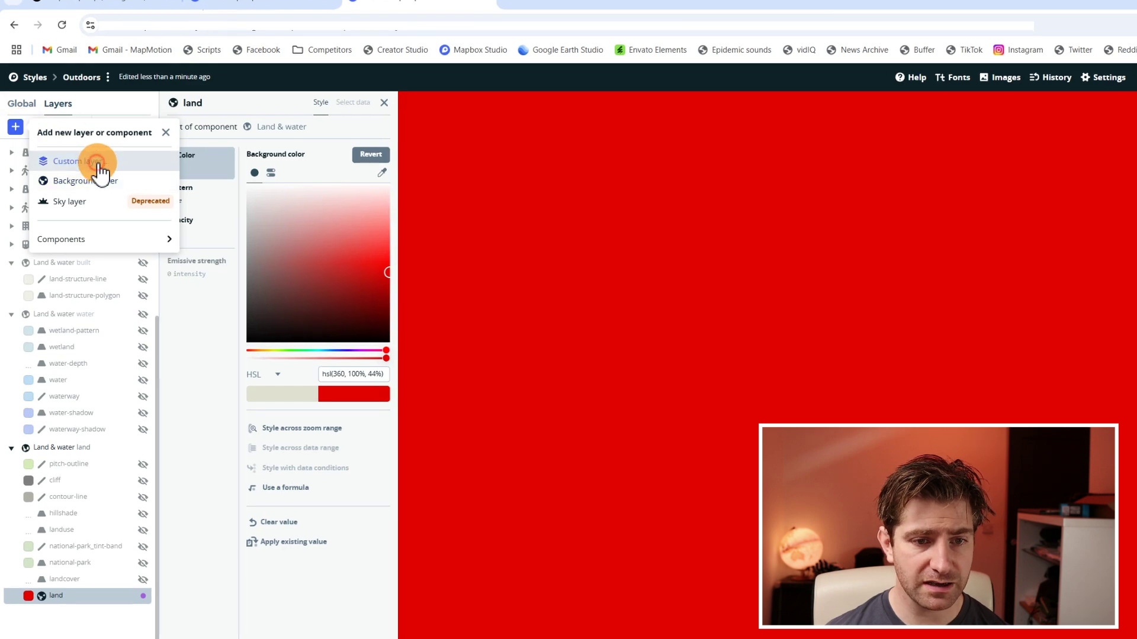
click(329, 155)
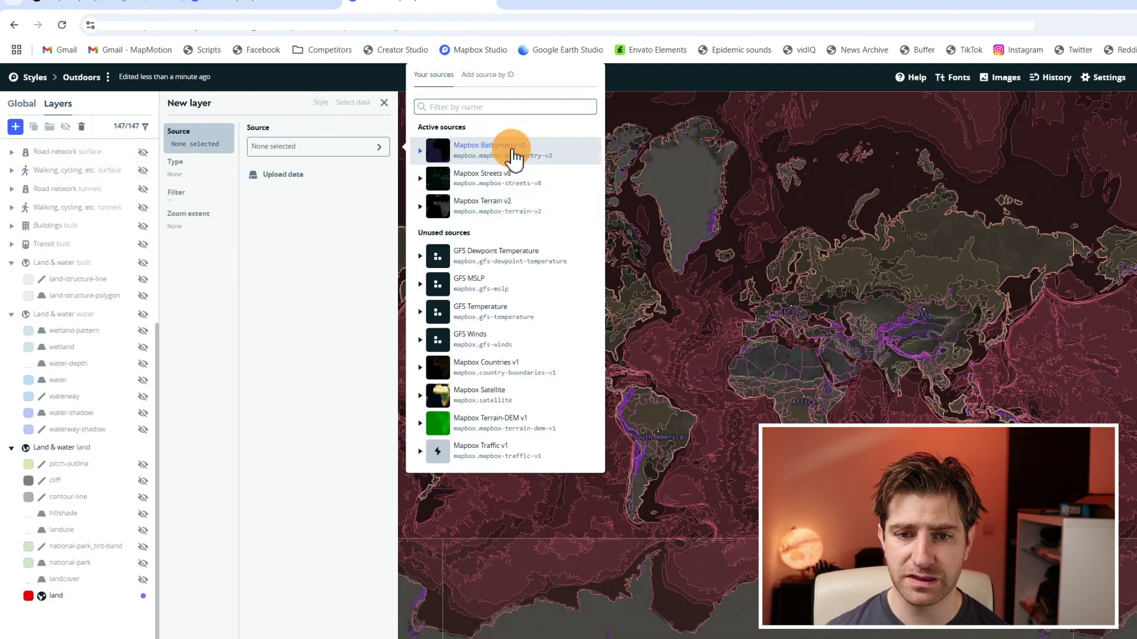
click(513, 155)
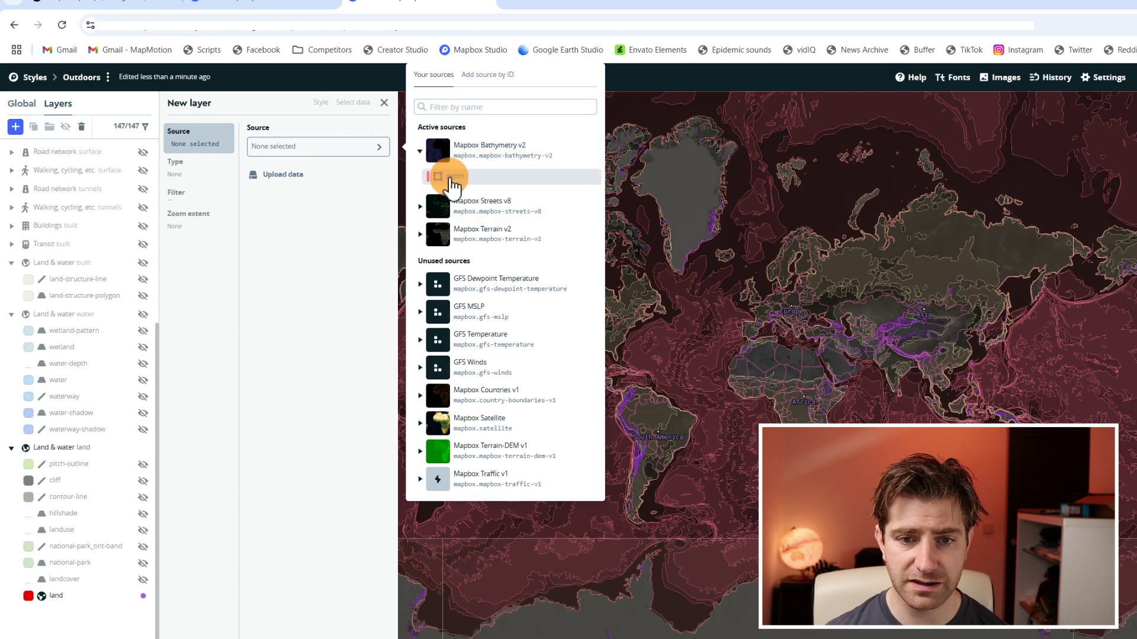
click(456, 176)
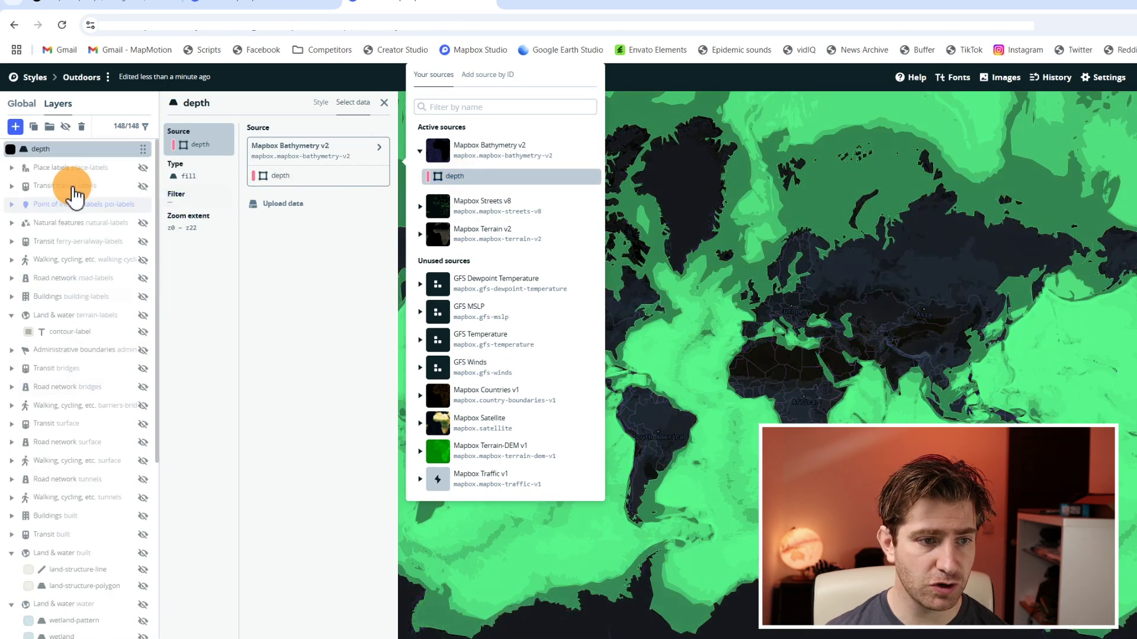
click(60, 151)
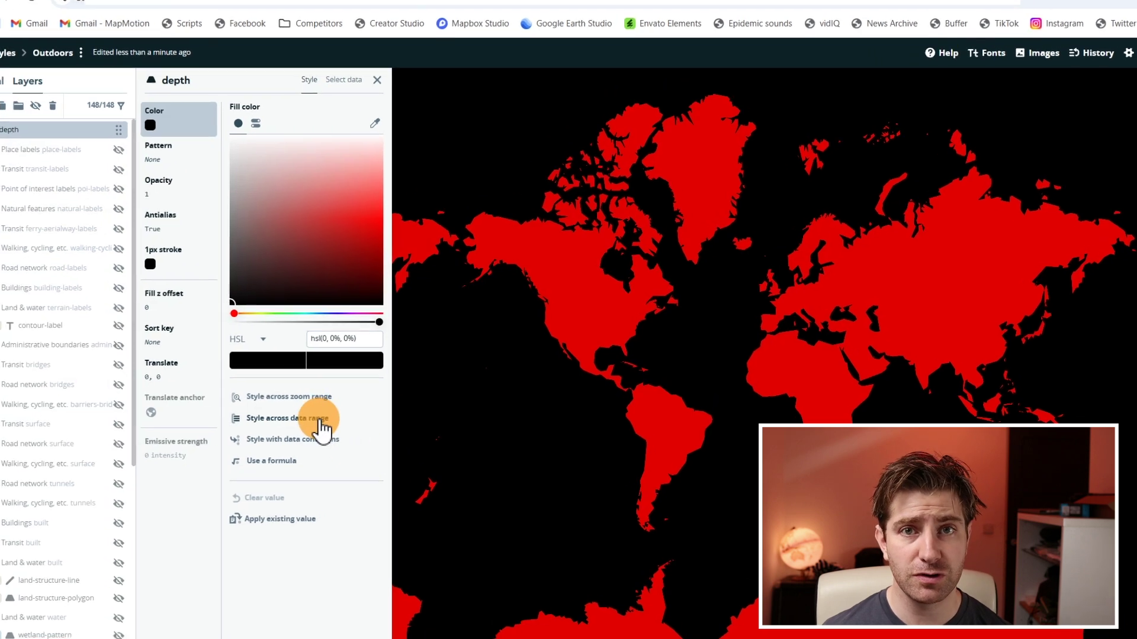
Colour the depth fill by min_depth and make the 0 stop light blue hsl(217, 79%, 80%).
click(319, 420)
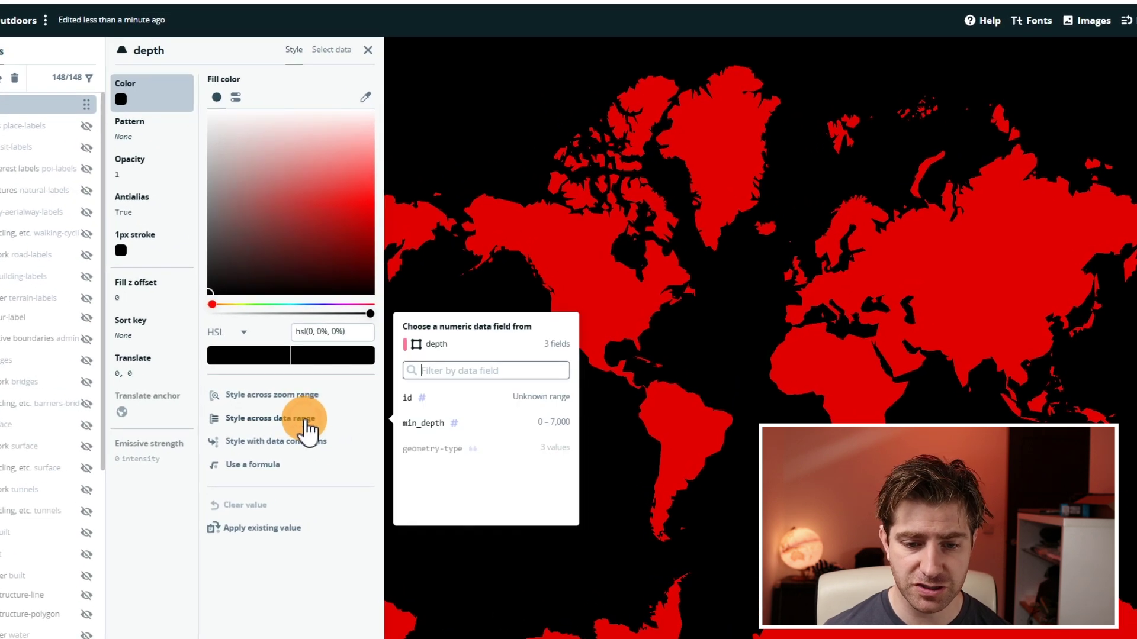
click(459, 422)
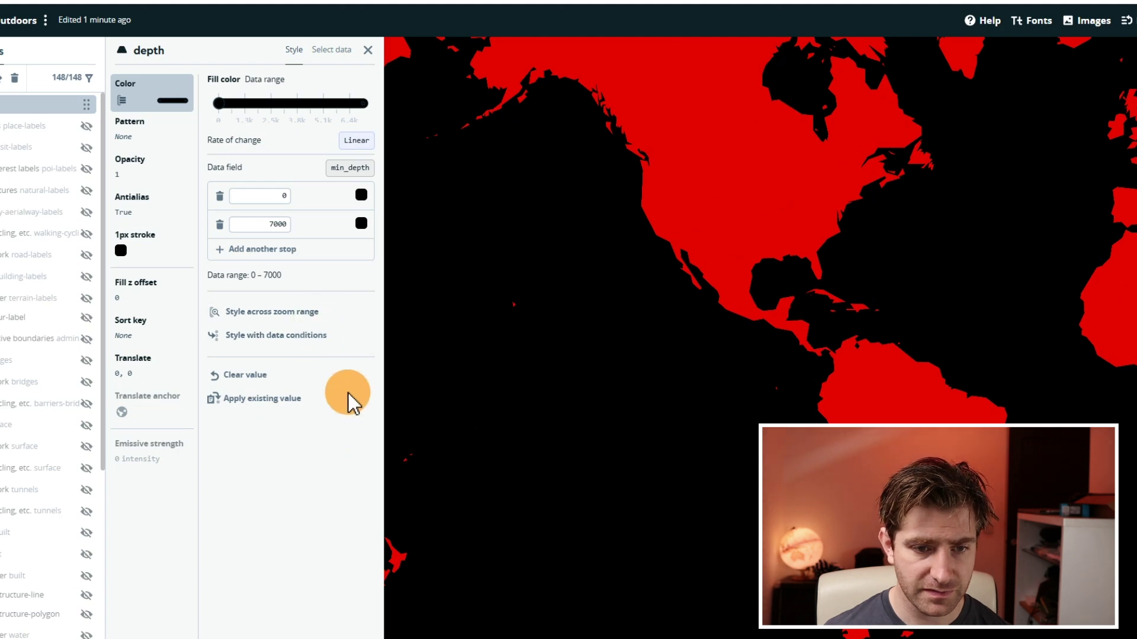
click(361, 196)
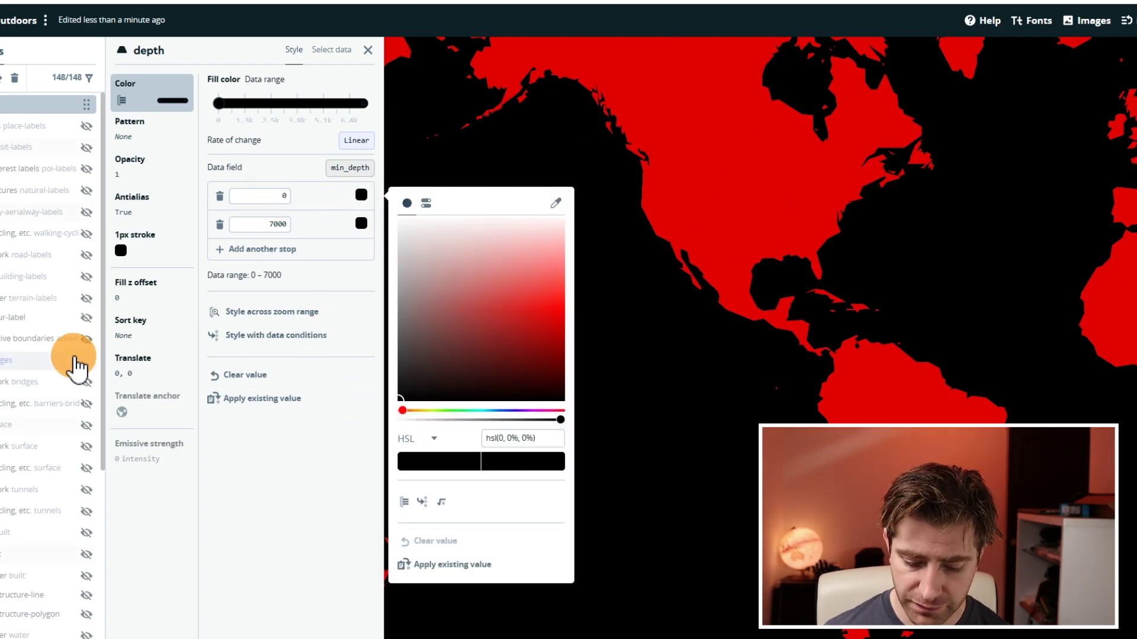
click(505, 440)
click(555, 468)
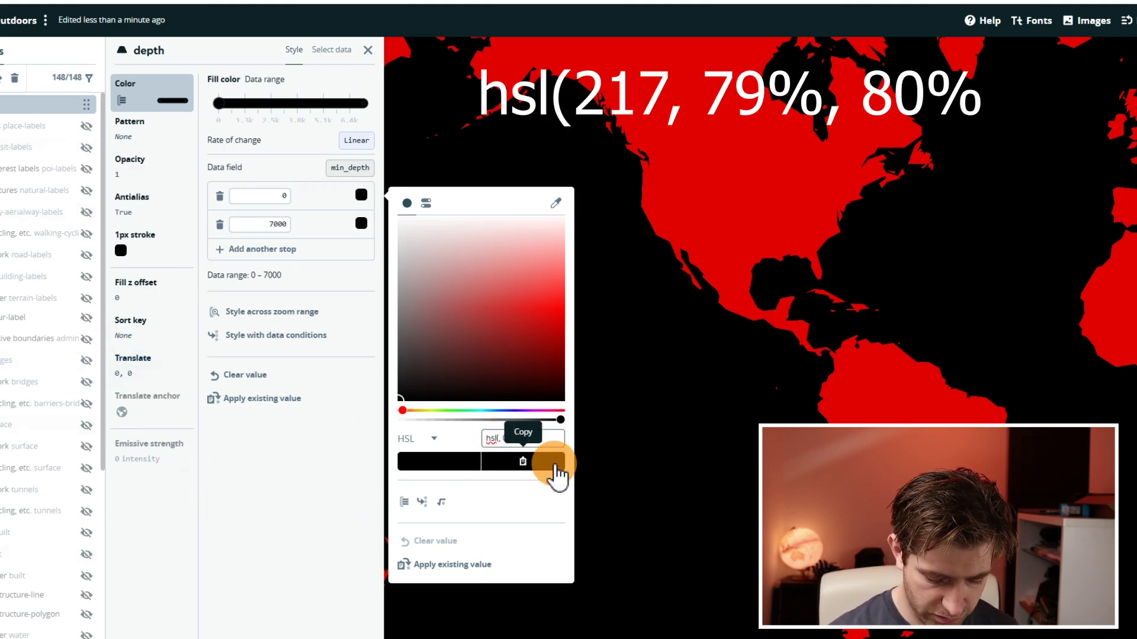
text(217)
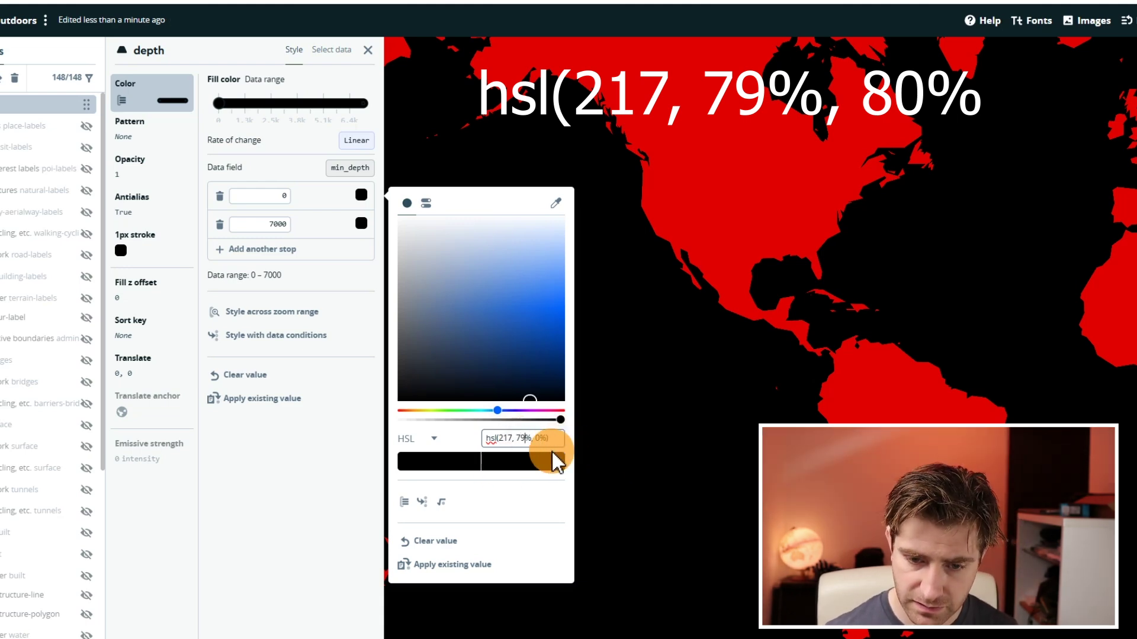
text(80)
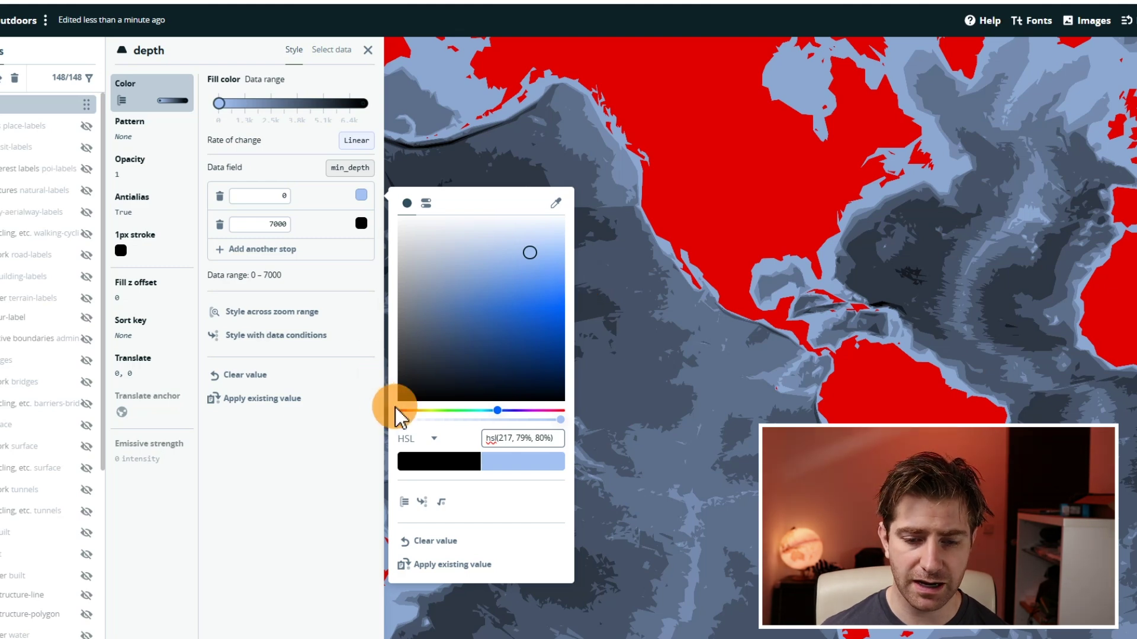
drag(559, 439, 471, 451)
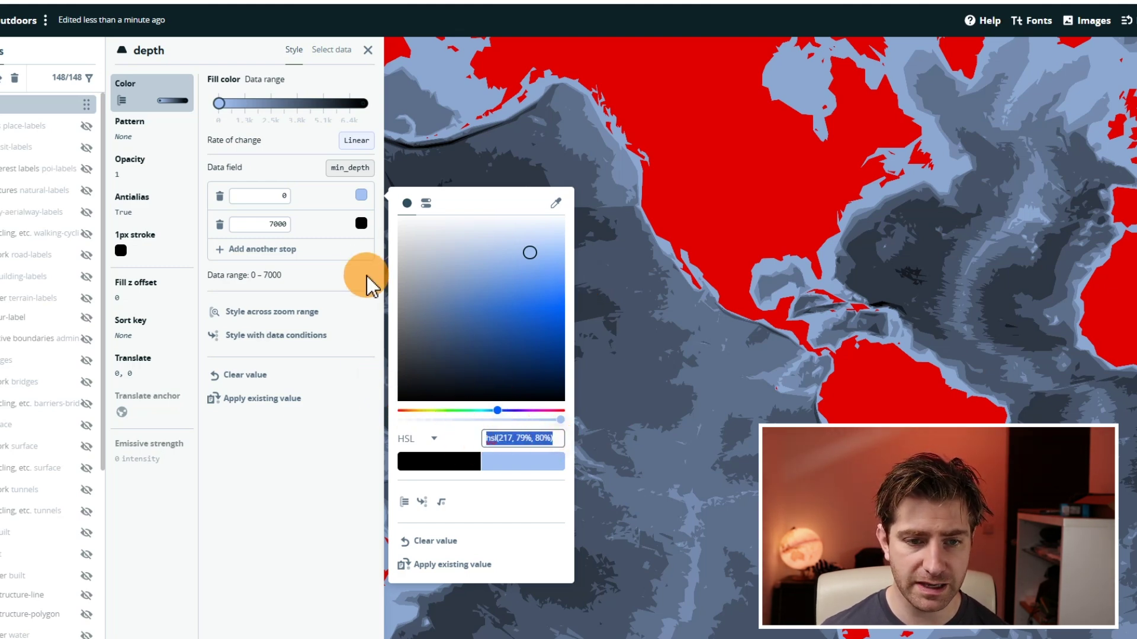
click(362, 224)
Paste the light blue into the 7000 stop and darken it to a deeper blue.
drag(550, 469, 470, 467)
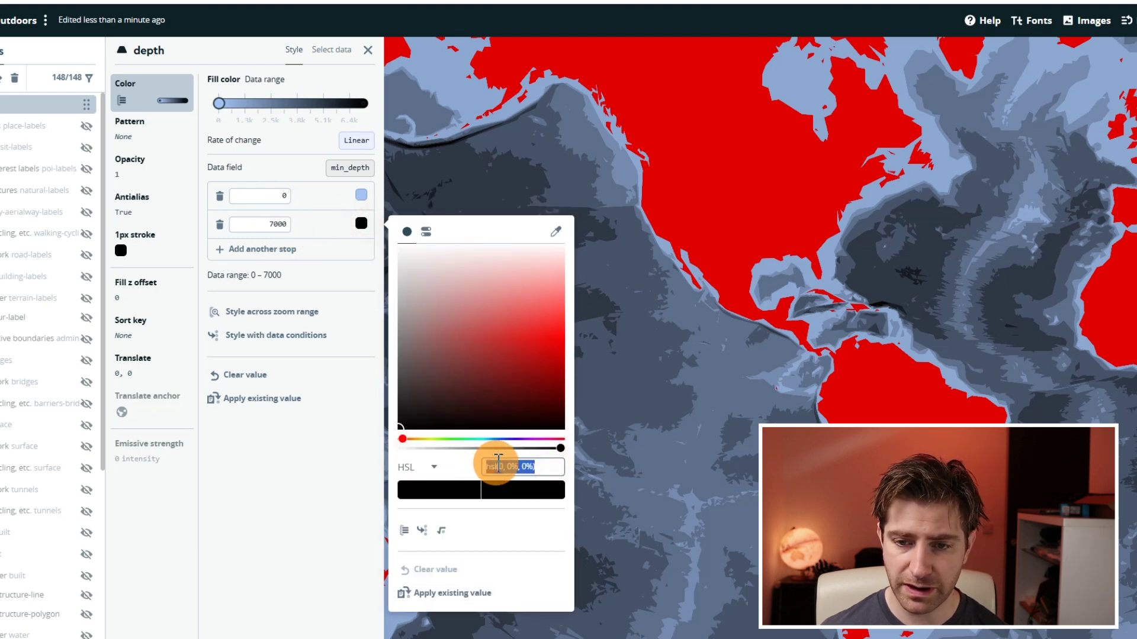
key(ctrl+v)
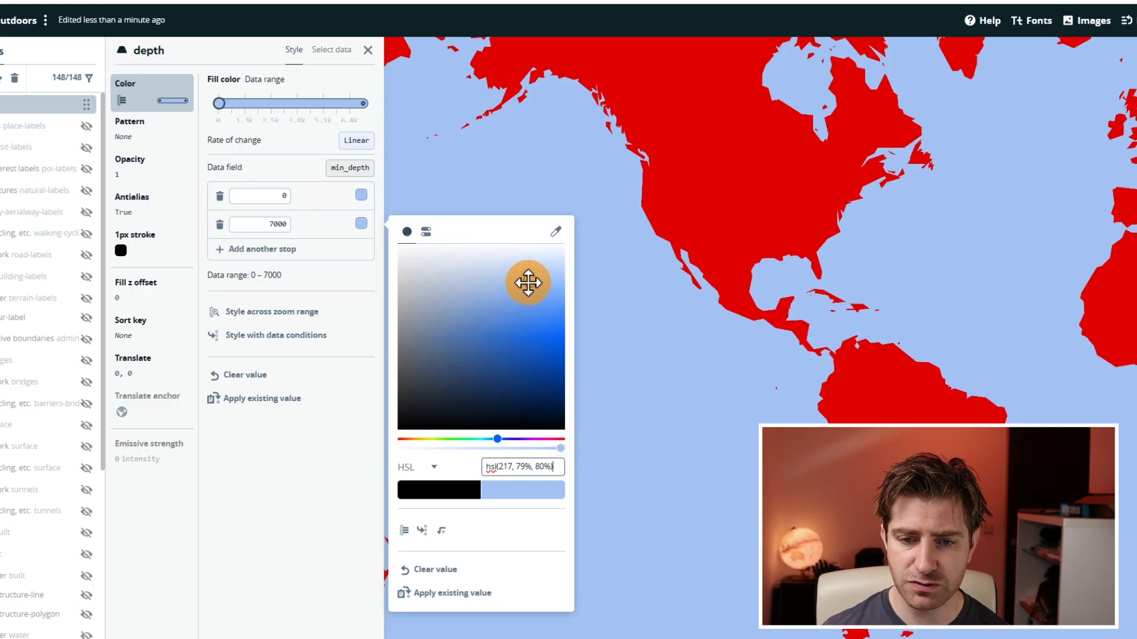
drag(533, 290, 535, 315)
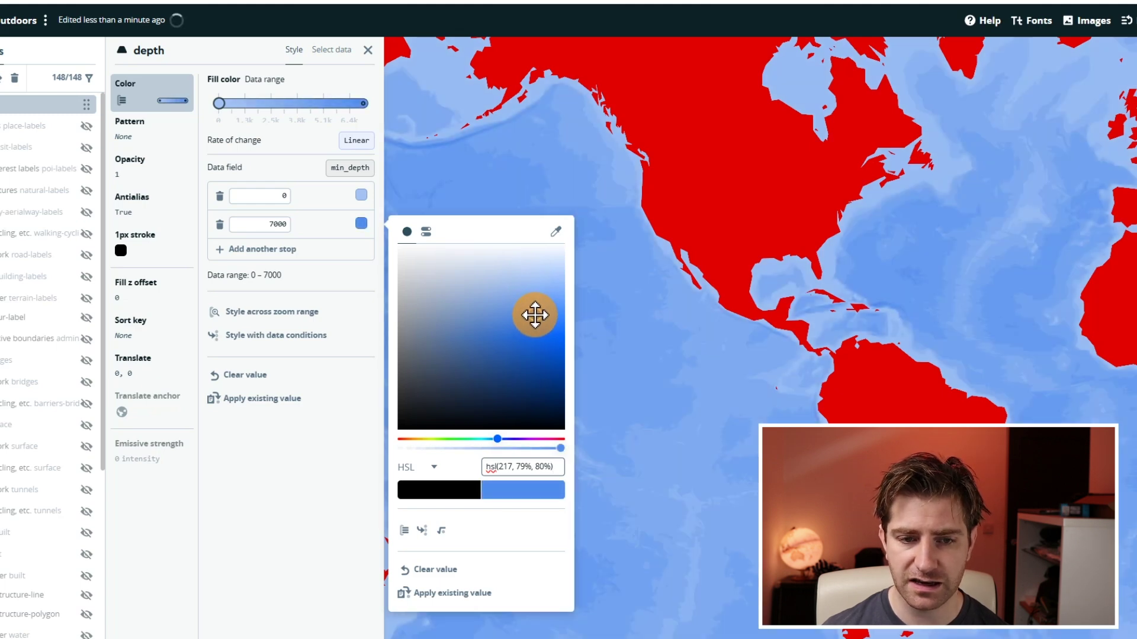
click(301, 559)
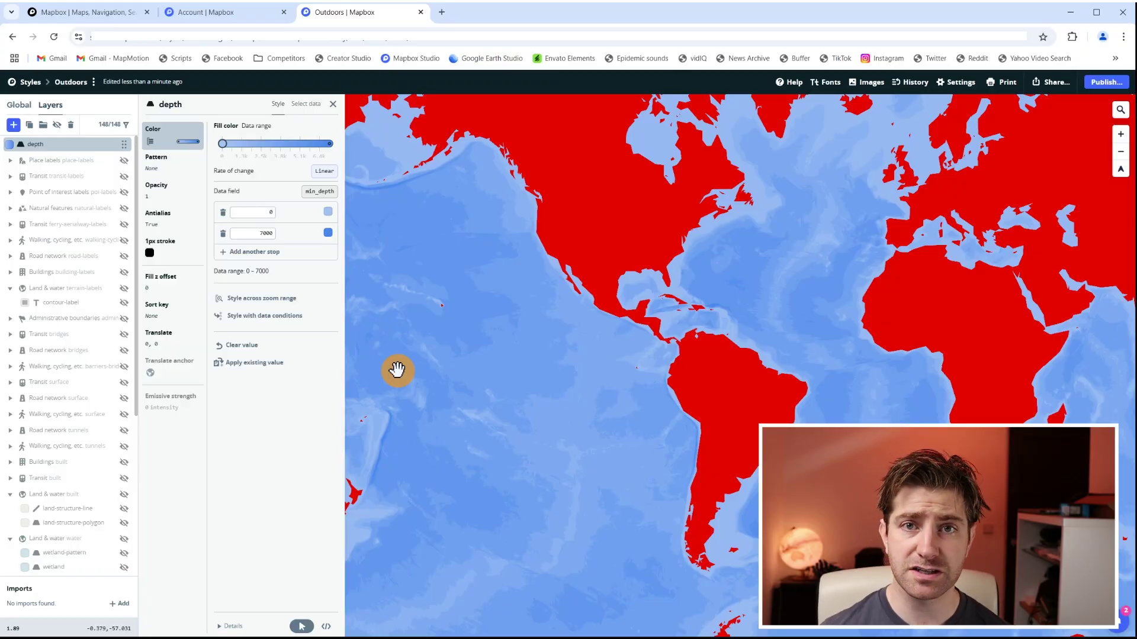
Publish the Outdoors style and dismiss the success message.
click(1096, 92)
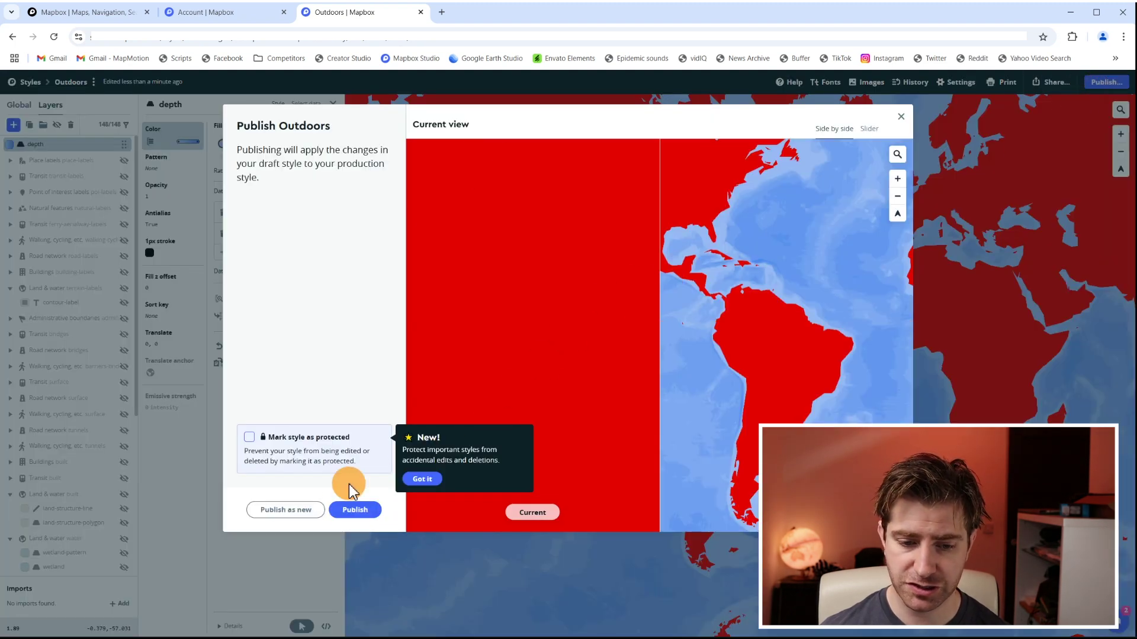
click(350, 508)
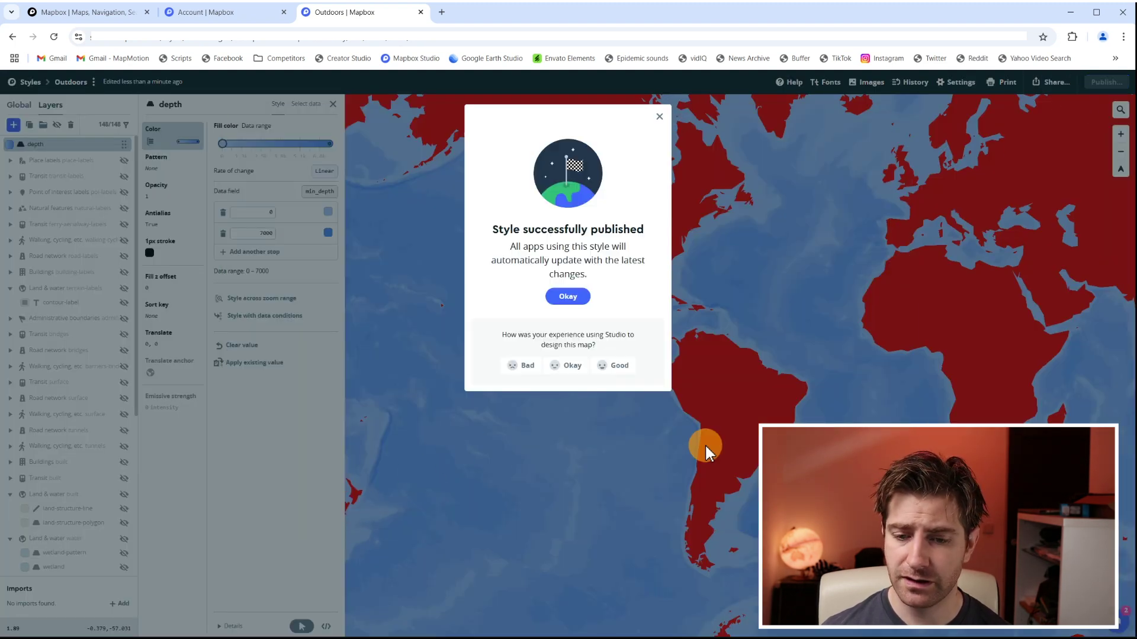
click(577, 296)
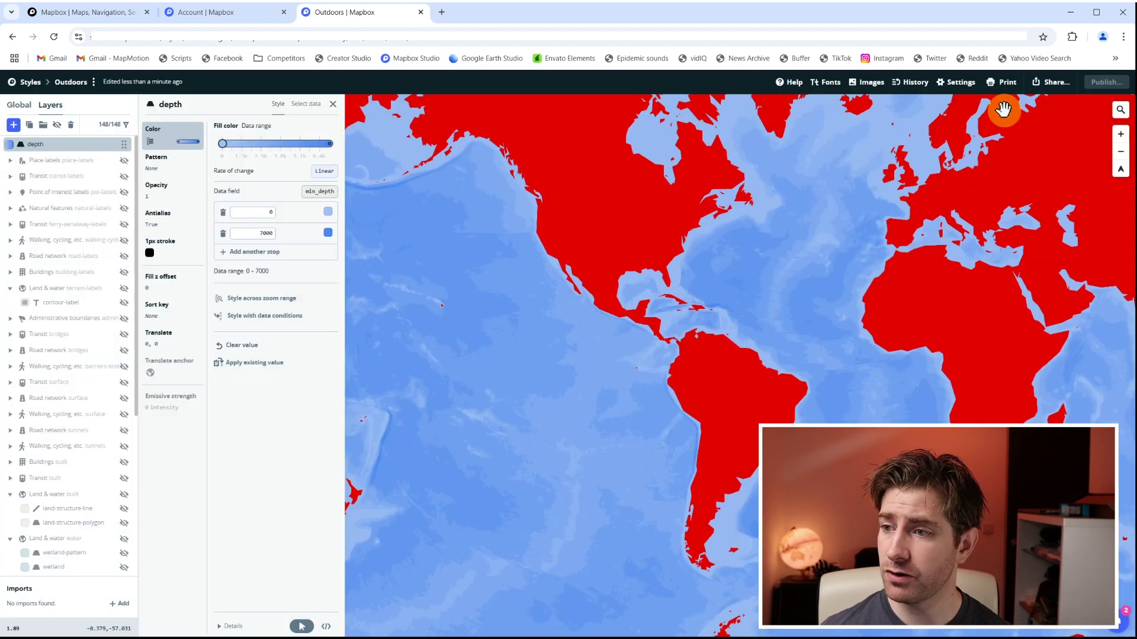
Copy the style's CARTO third-party integration URL and switch to After Effects.
click(1052, 82)
click(533, 423)
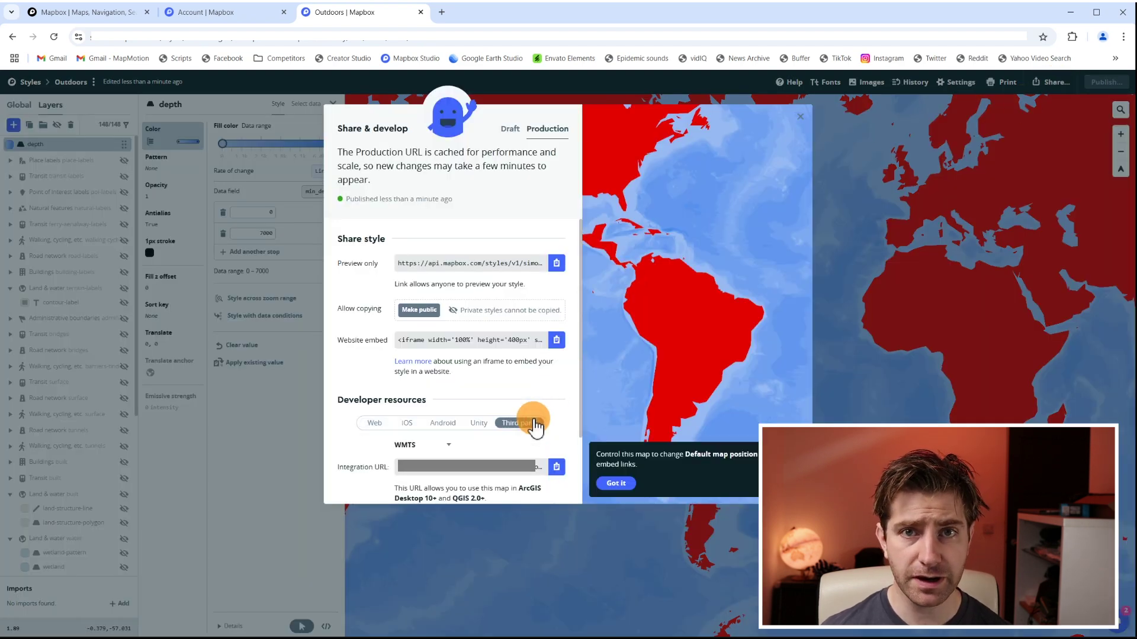
scroll(455, 419, down, 1)
click(421, 390)
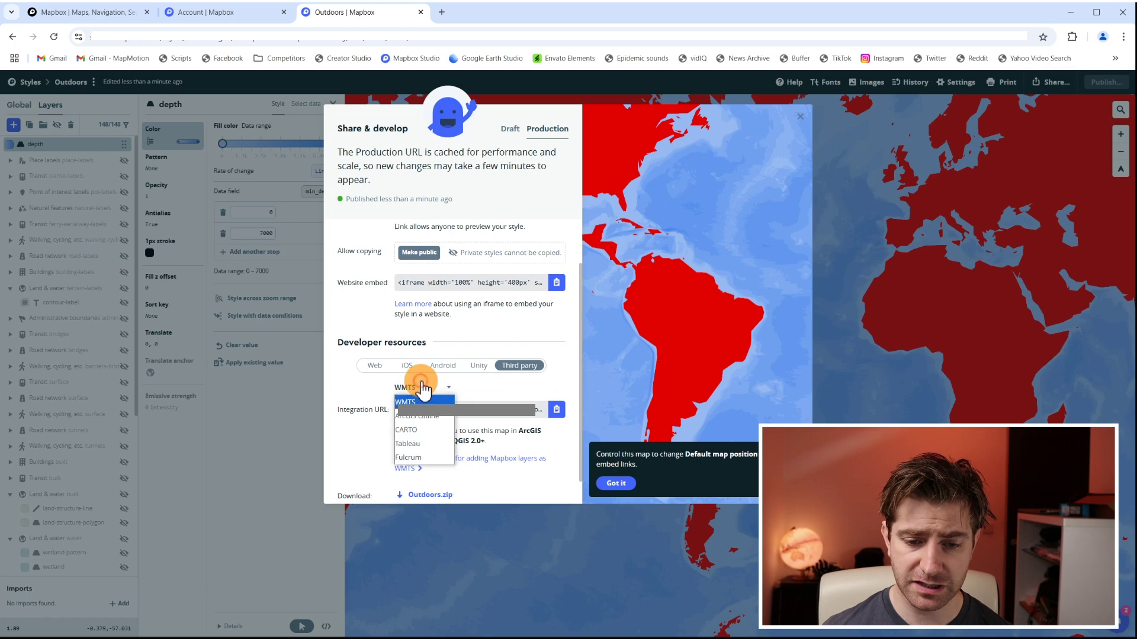
click(414, 430)
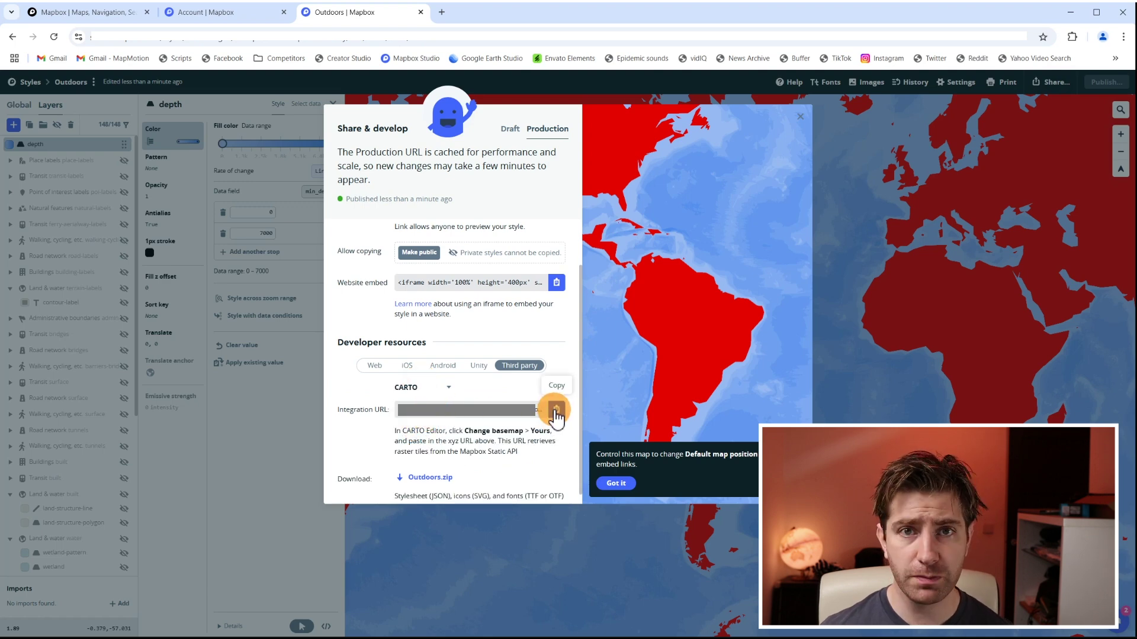
key(alt+Tab)
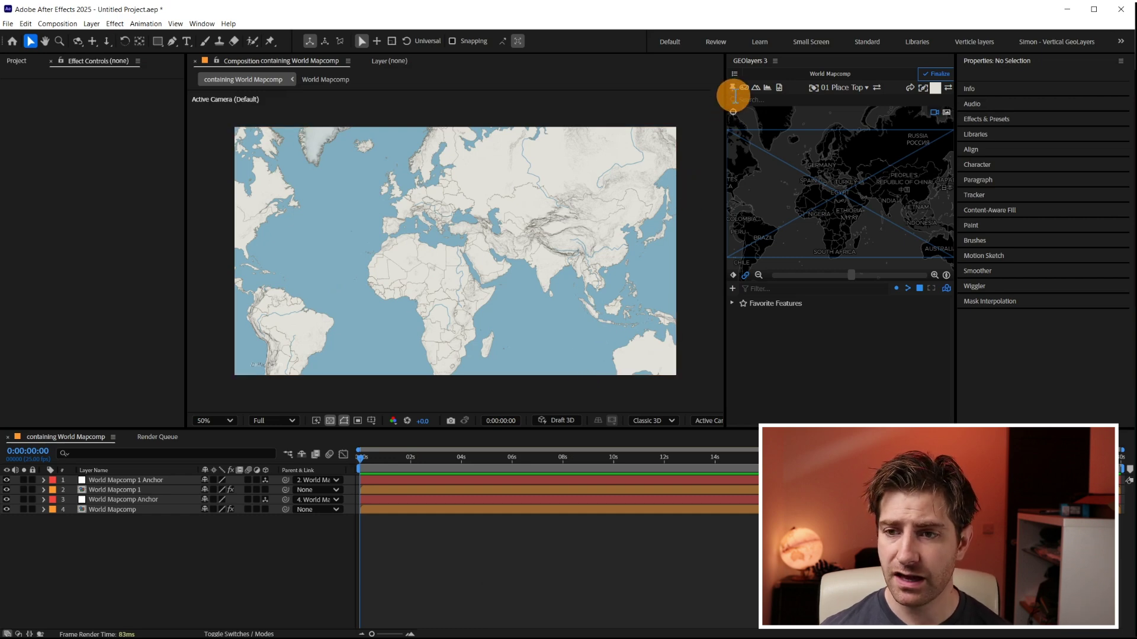
Create a new GEOlayers mapcomp, World Mapcomp 2, with its view linked to World Mapcomp.
click(734, 74)
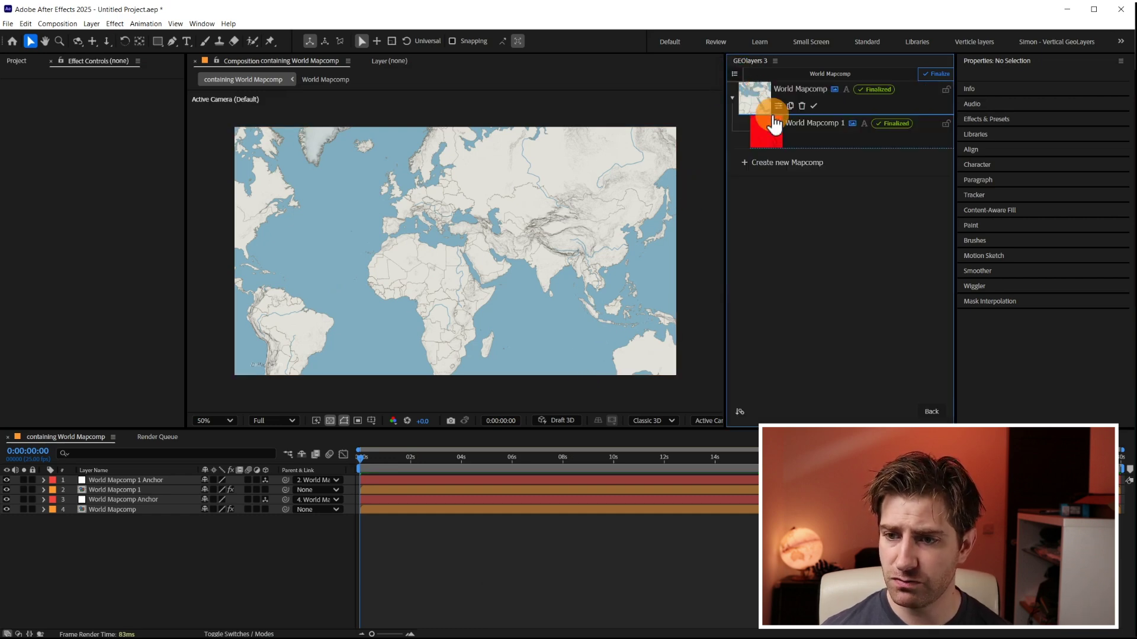
click(764, 165)
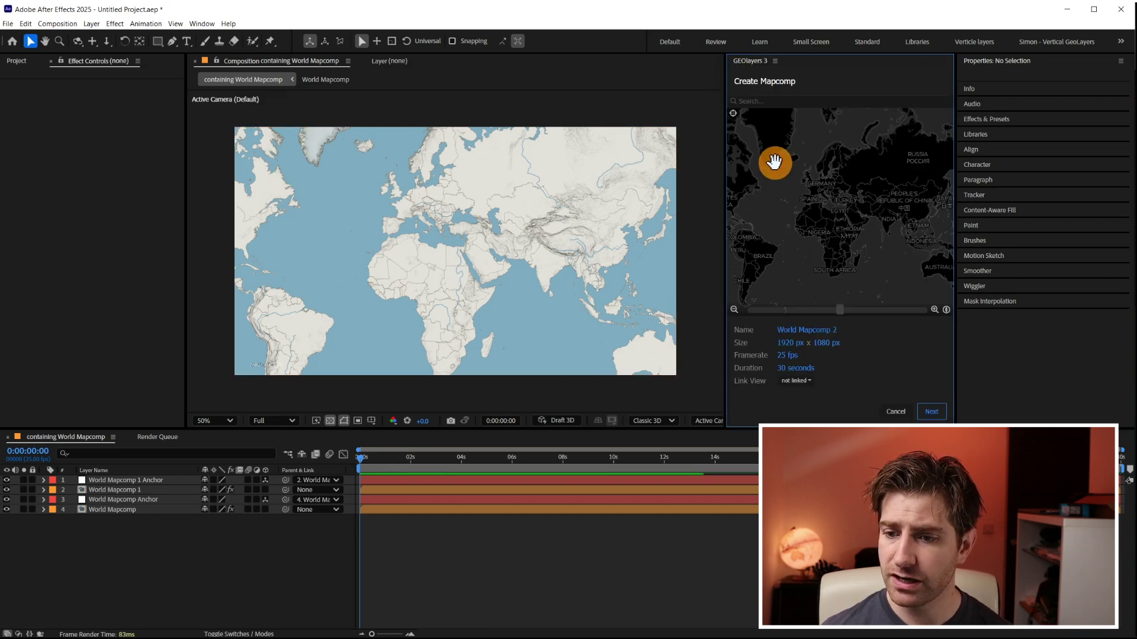
click(799, 383)
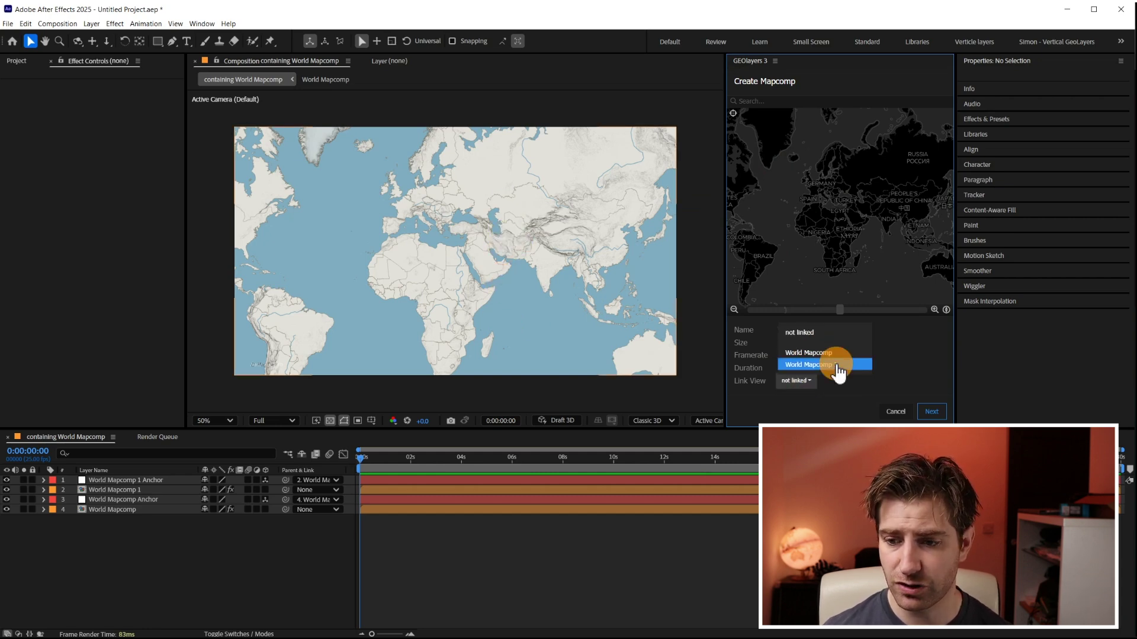
click(823, 354)
click(934, 410)
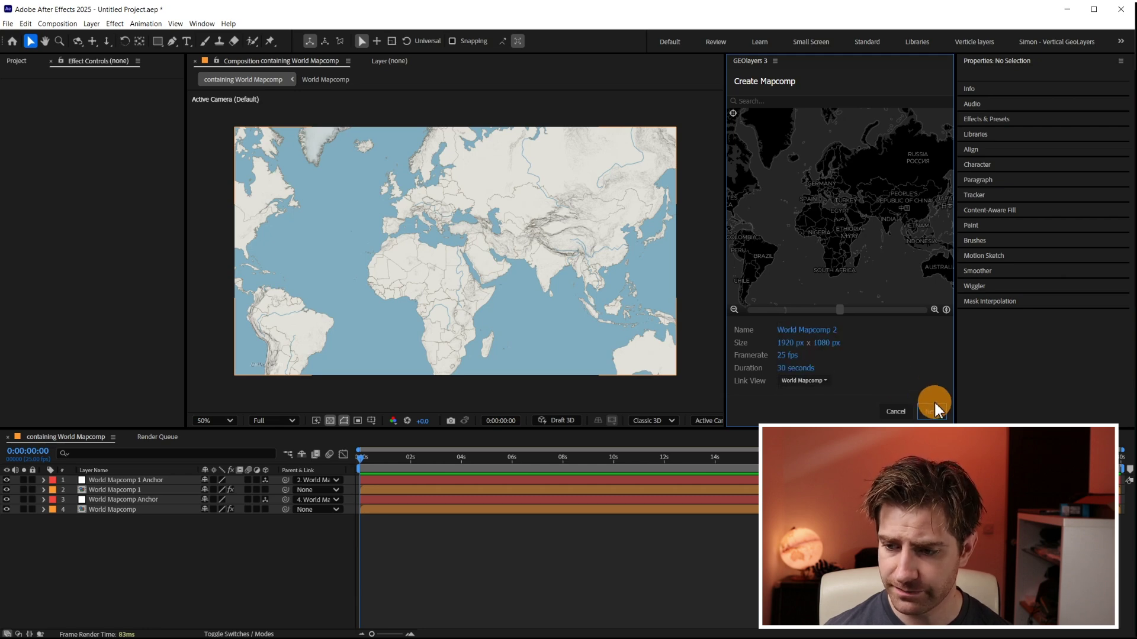
Build World Mapcomp 2 from the Universal Raster style using the pasted Mapbox URL.
scroll(828, 356, down, 2)
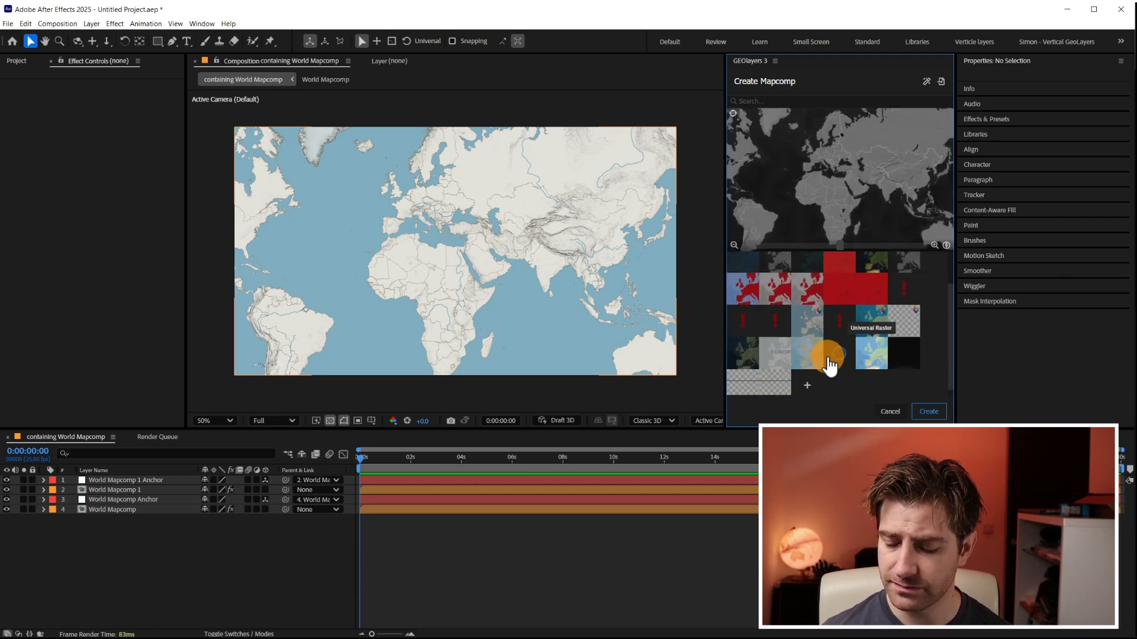
click(808, 380)
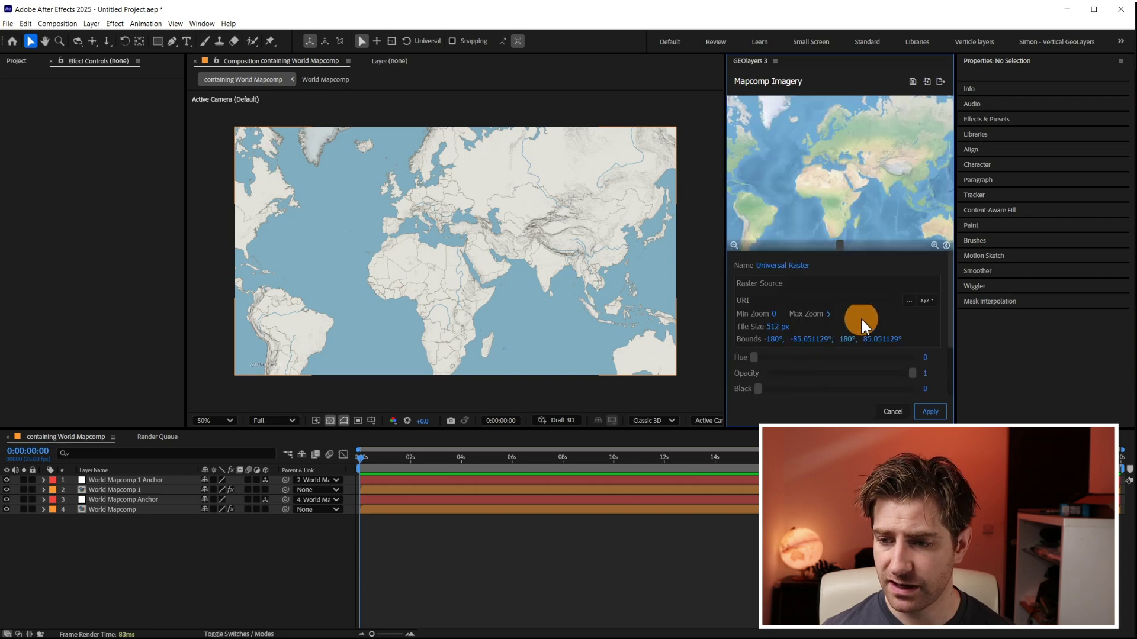
key(ctrl+v)
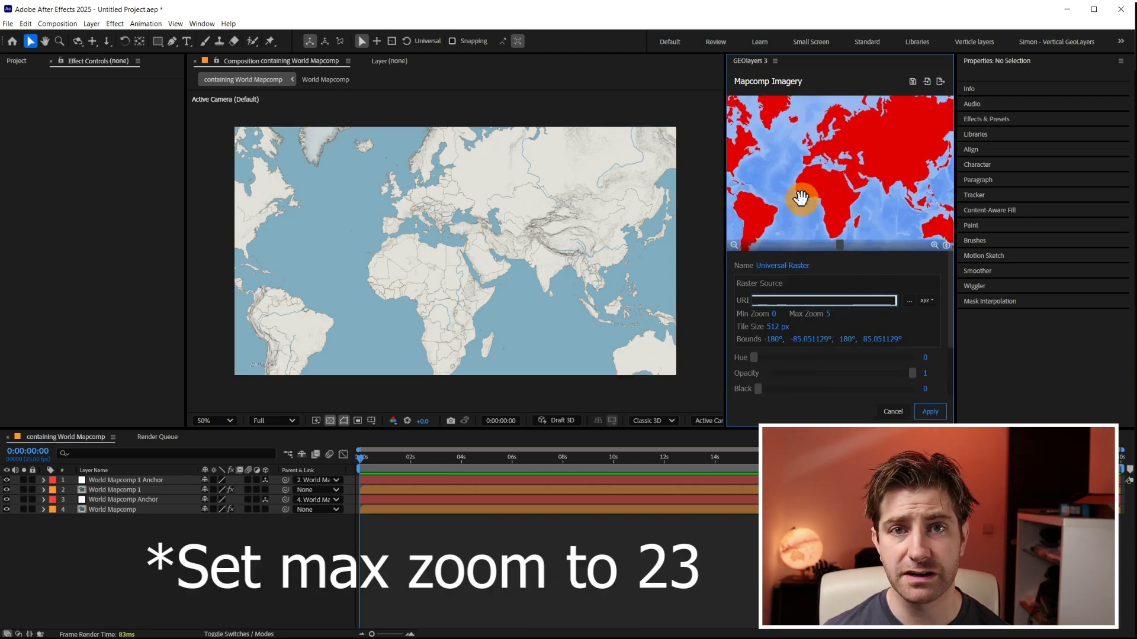
click(932, 412)
click(930, 411)
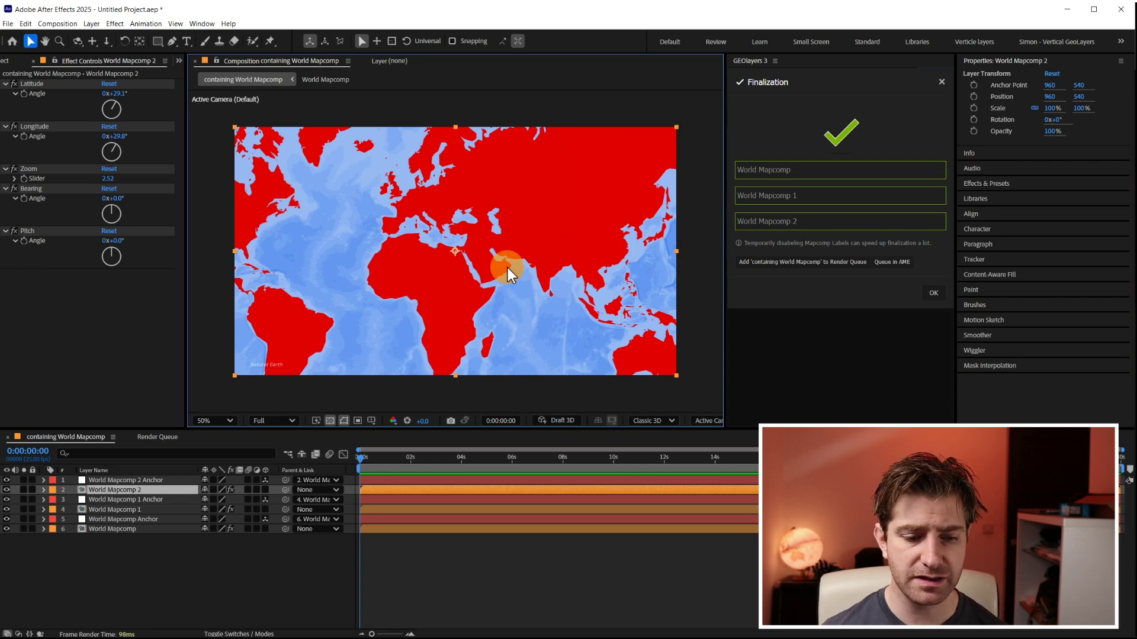
Select the World Mapcomp 2 layer and bring up the effect search.
click(166, 542)
click(123, 489)
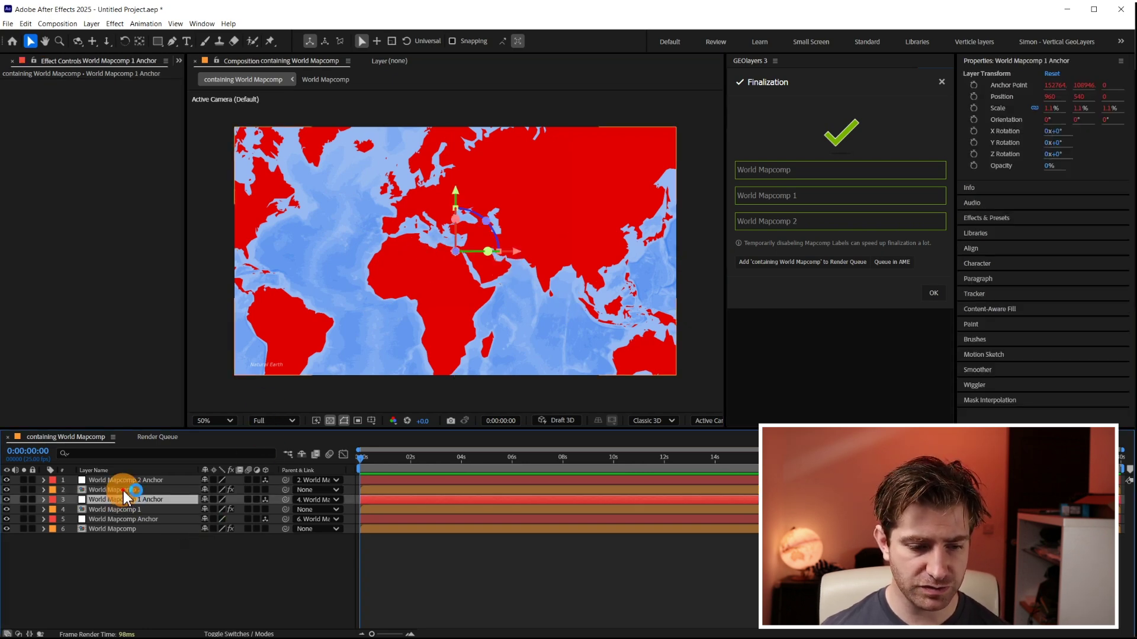
key(ctrl+space)
Apply Keylight (1.2) to World Mapcomp 2 and sample the red land as the Screen Colour.
text(key)
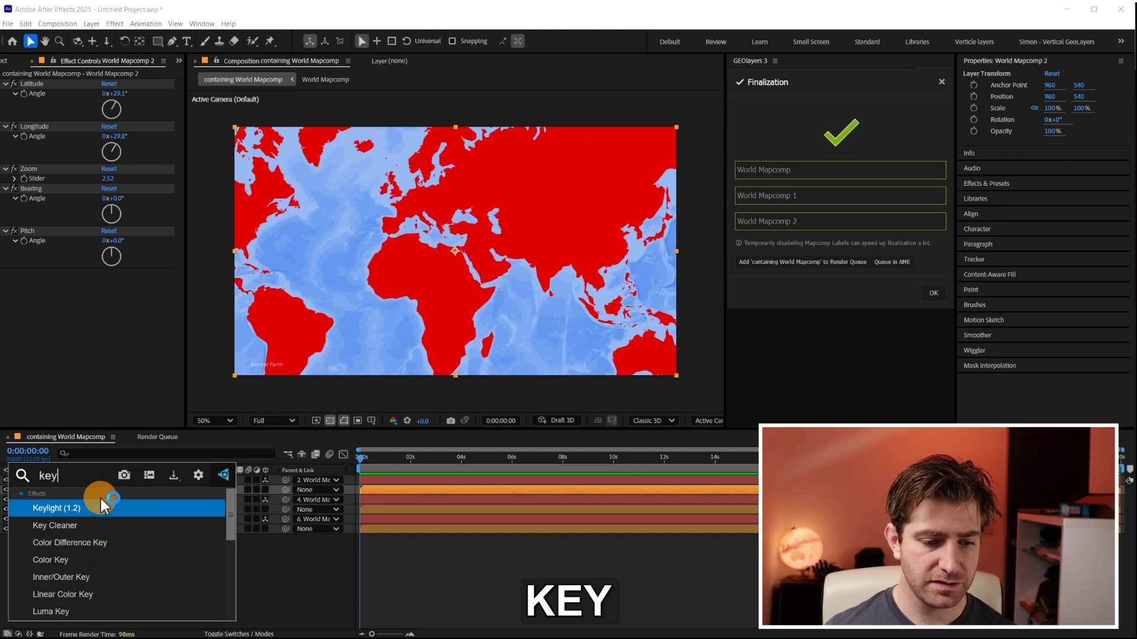
click(102, 506)
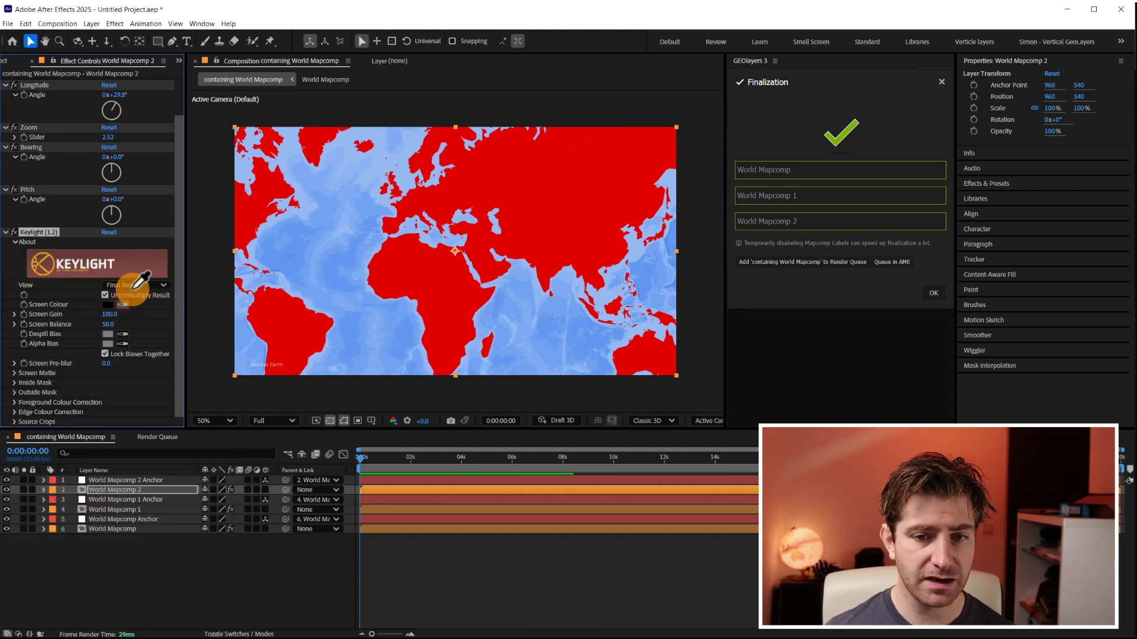
click(537, 190)
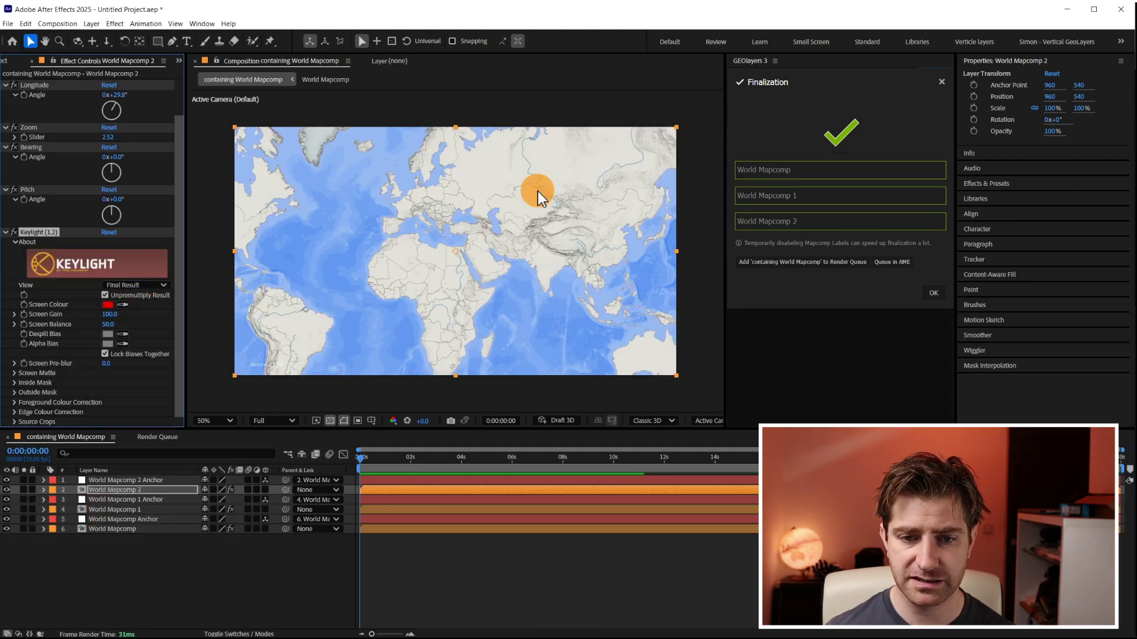